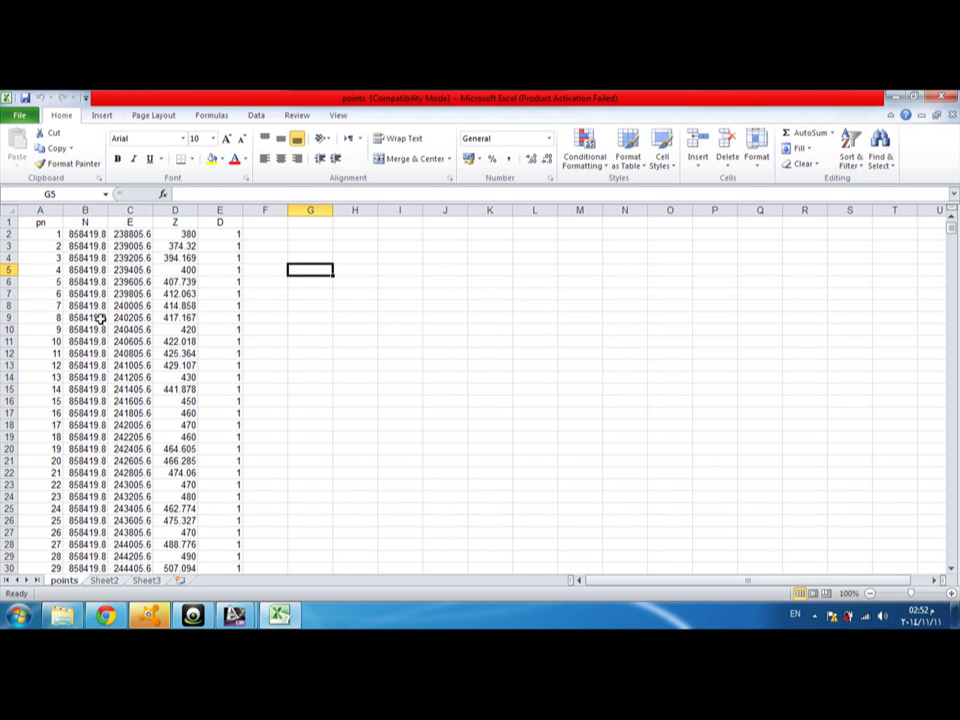
- Clear the column headings pn, N, E, Z and D from cells A1:E1 of the points sheet
left_click(42, 222)
left_click(85, 222)
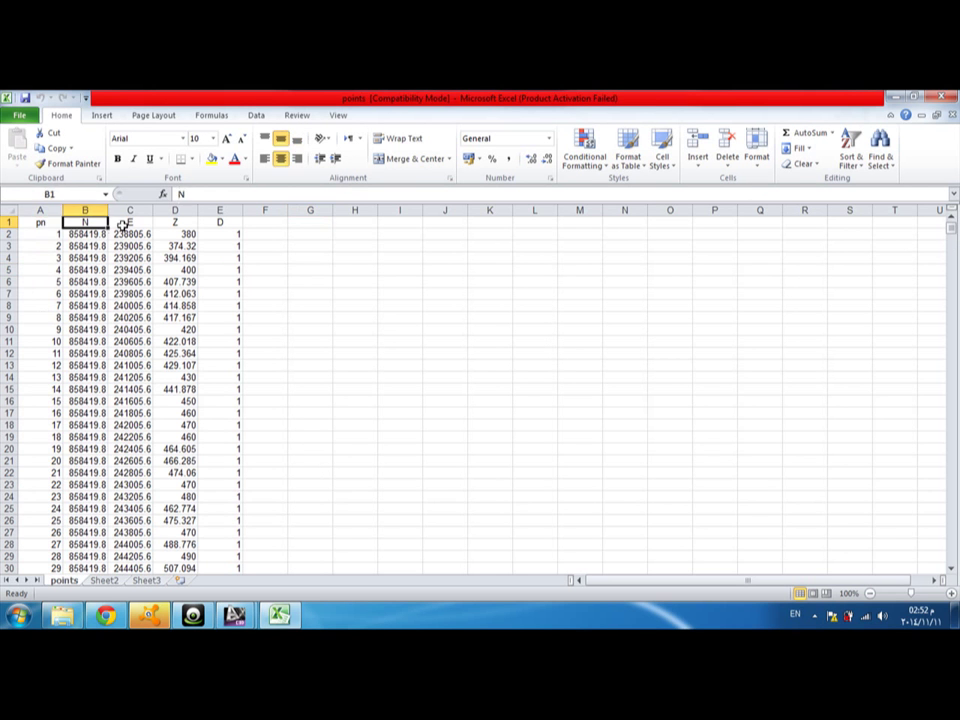
left_click(130, 222)
left_click(176, 222)
left_click(222, 222)
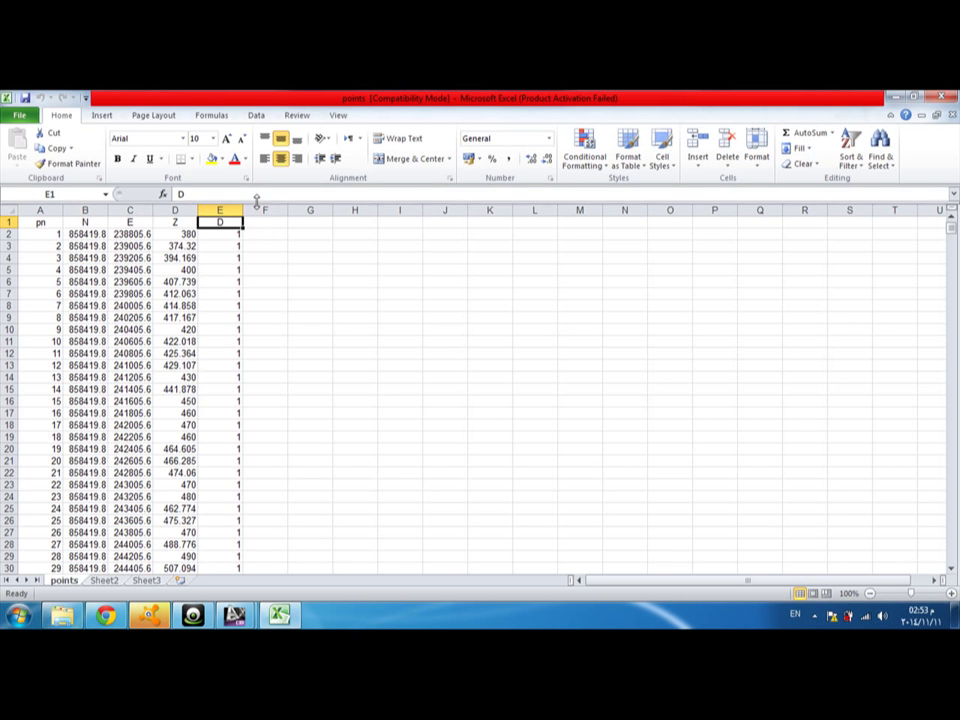
left_click_drag(36, 225, 222, 224)
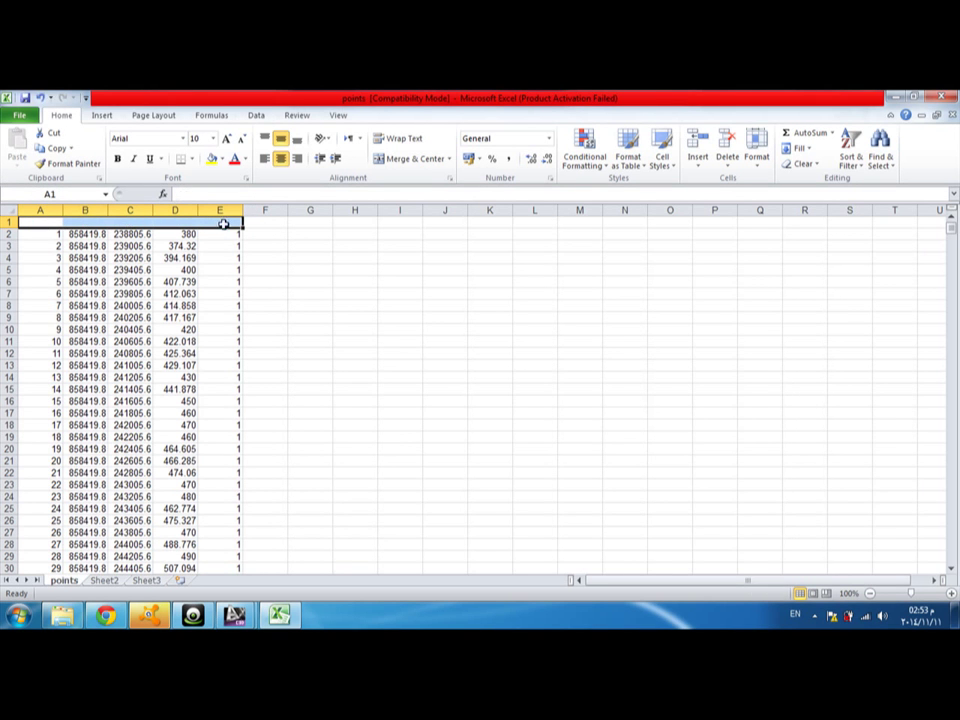
- Look through the point number, coordinate, elevation and description rows of the points sheet
scroll(256, 340, "down", 7)
scroll(256, 341, "down", 13)
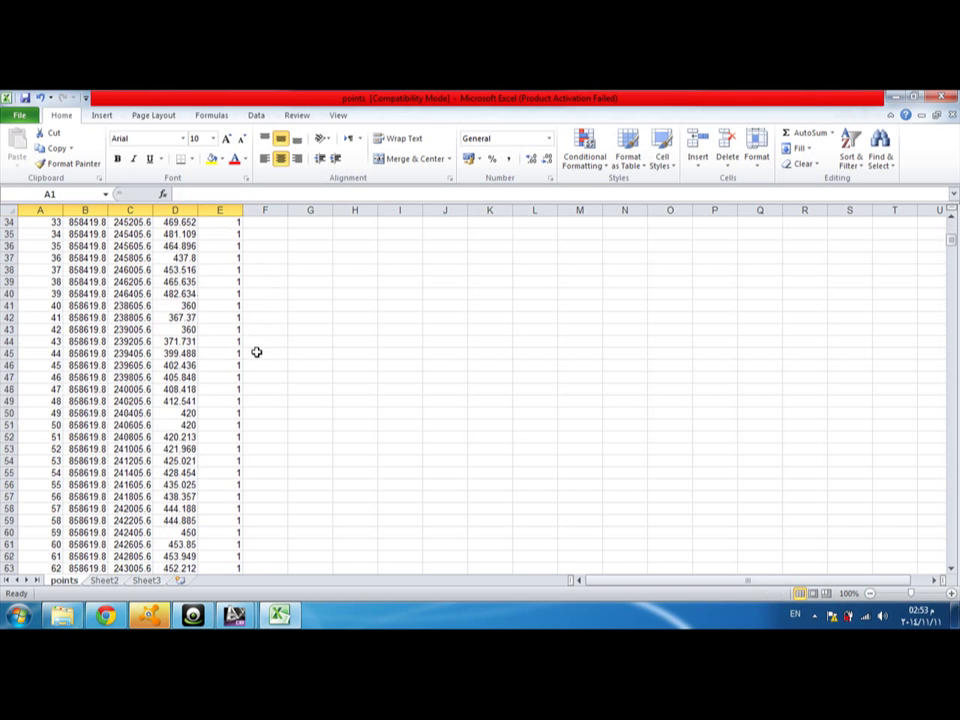
scroll(256, 360, "down", 12)
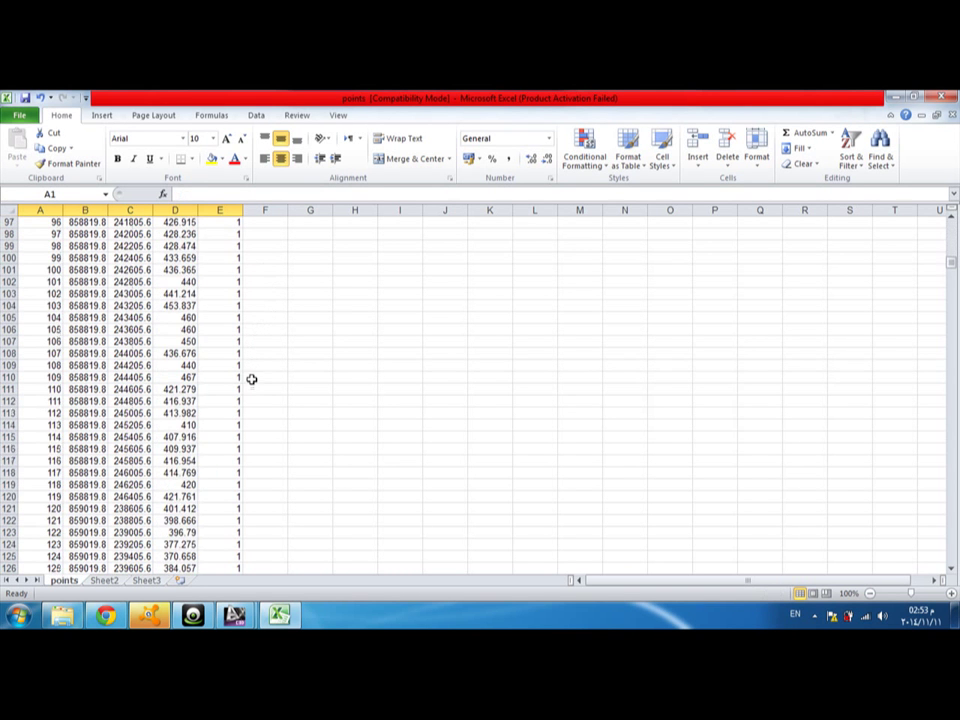
scroll(252, 379, "down", 17)
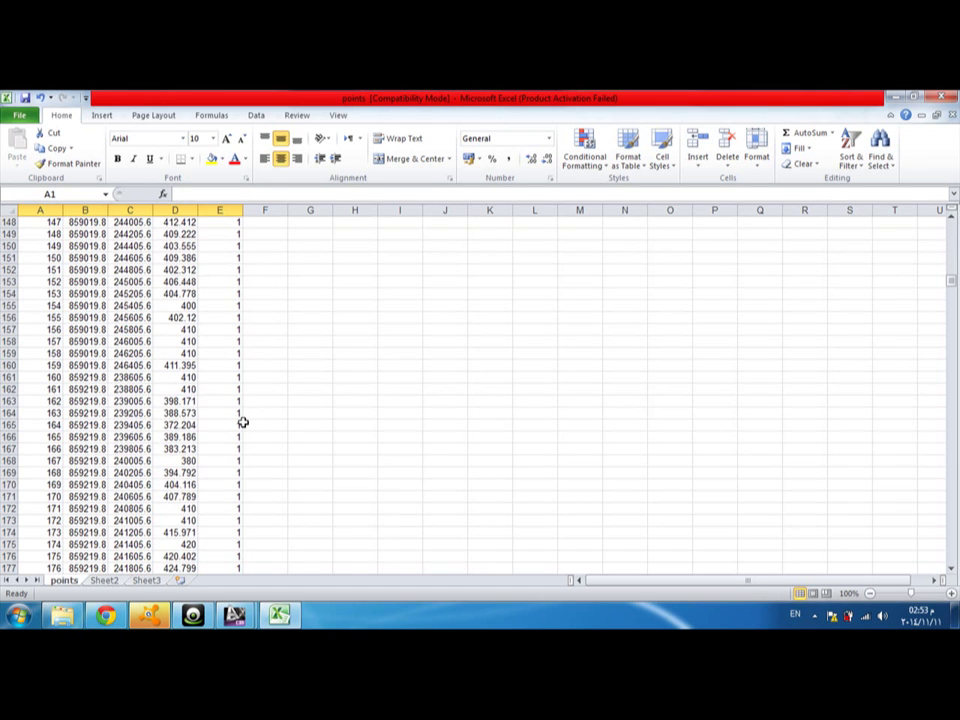
scroll(246, 409, "up", 20)
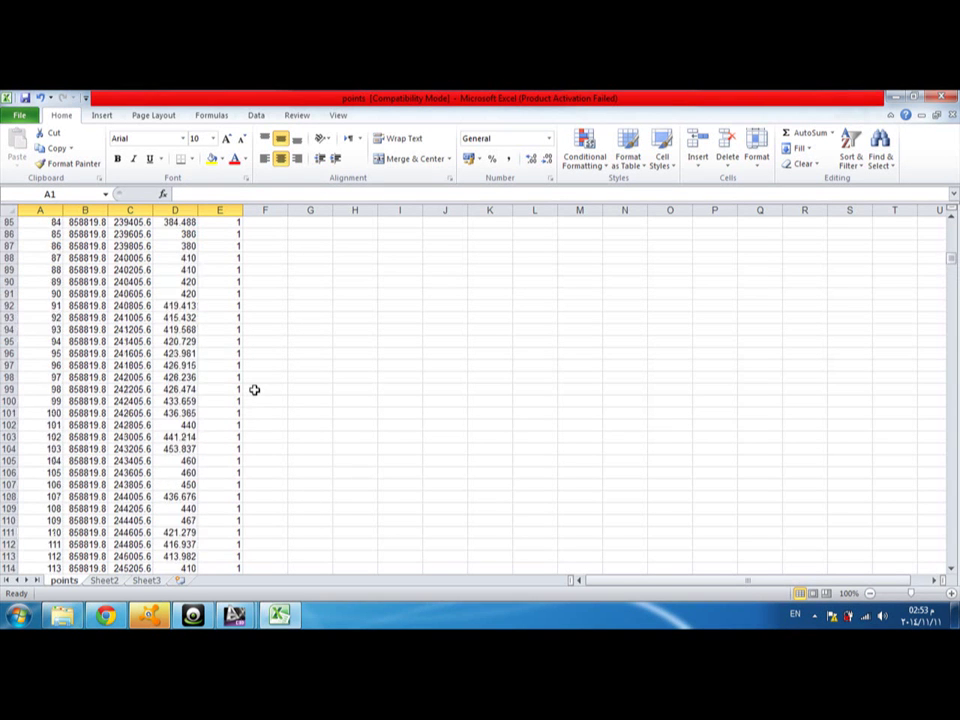
scroll(254, 388, "up", 20)
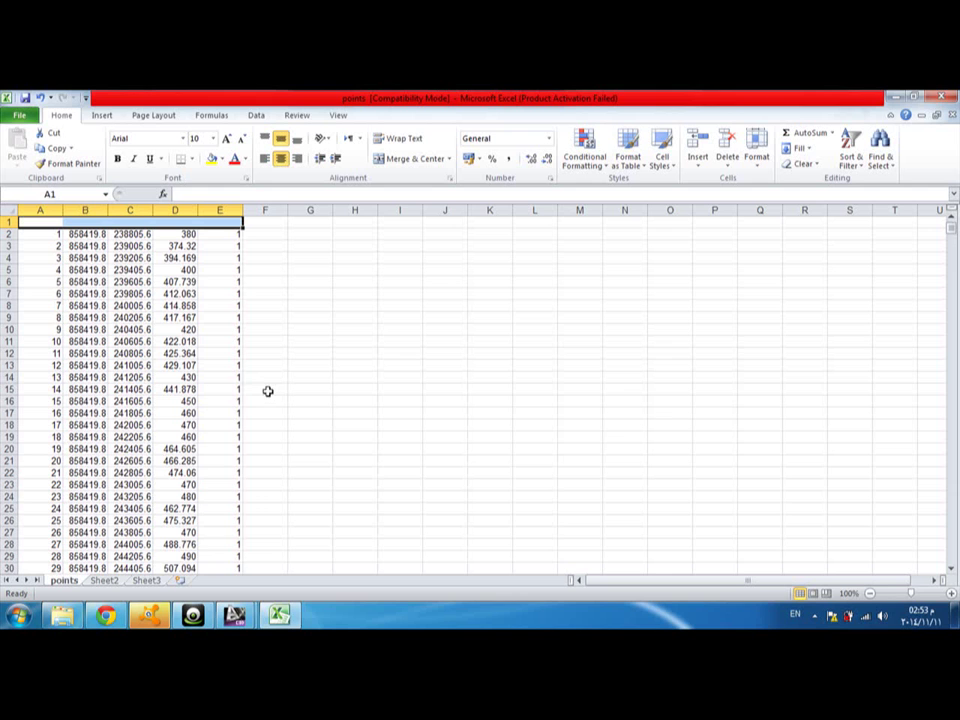
- Start saving a copy of the workbook and choose the Civil folder on the Desktop as its location
left_click(20, 116)
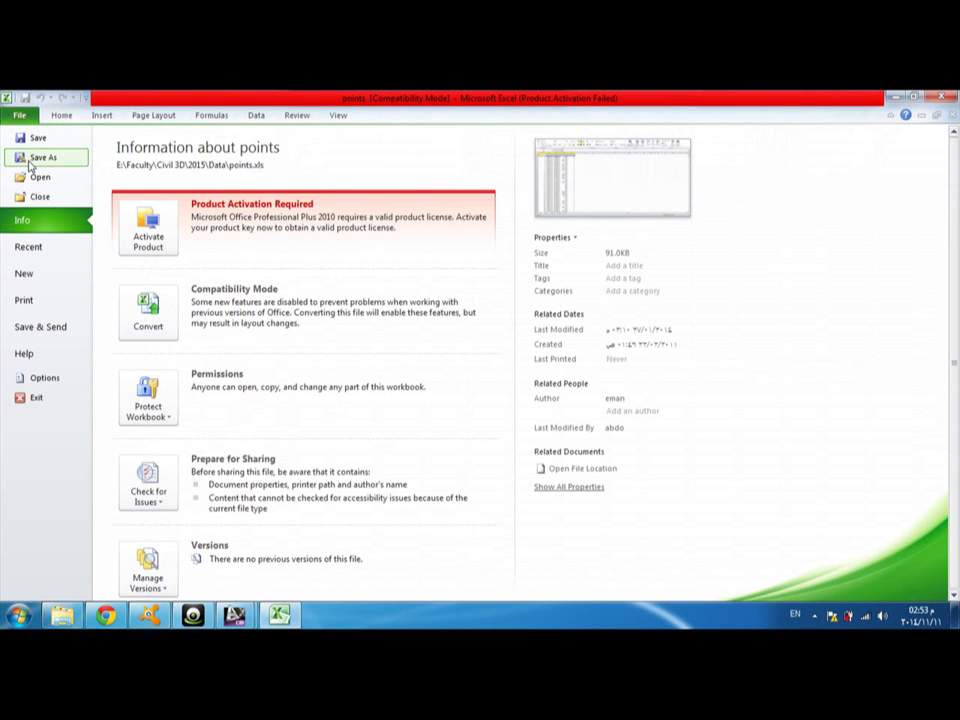
key("Escape")
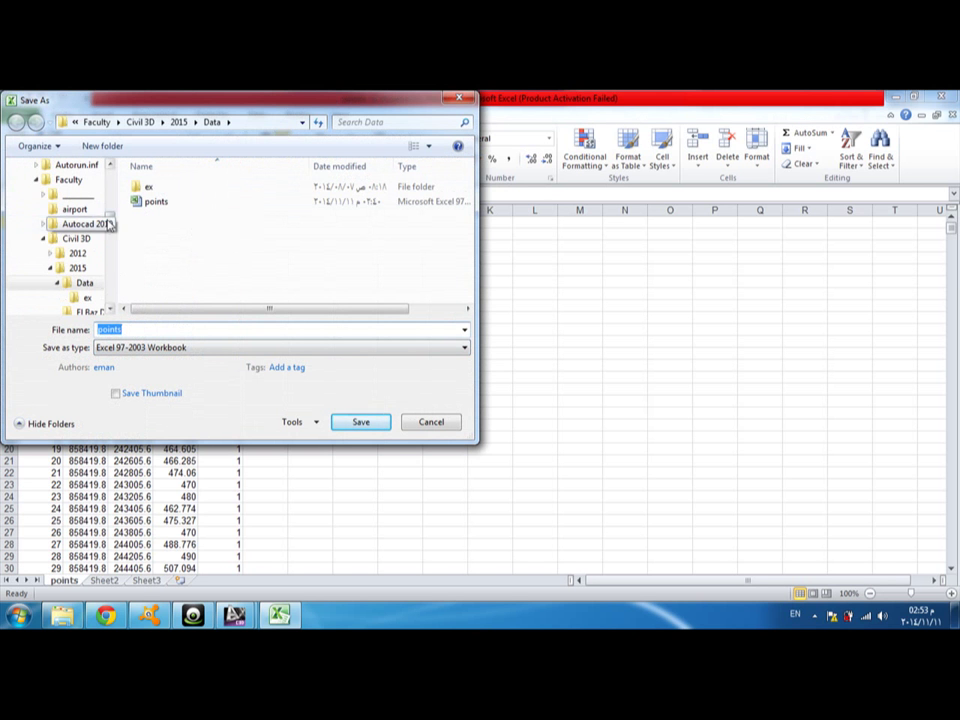
scroll(108, 224, "up", 10)
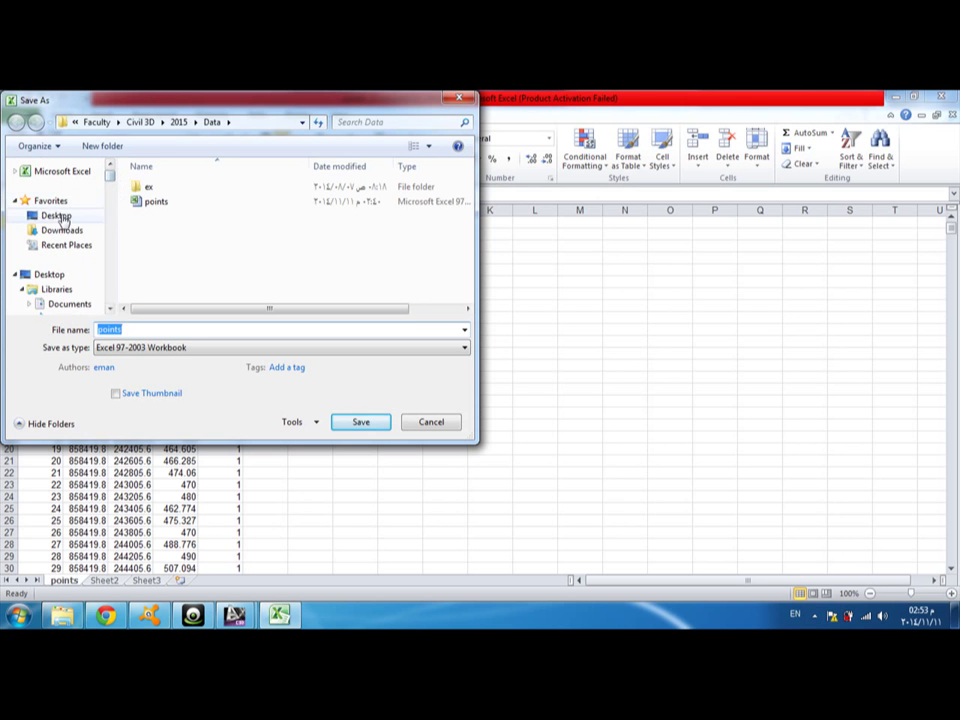
left_click(58, 216)
scroll(328, 240, "down", 10)
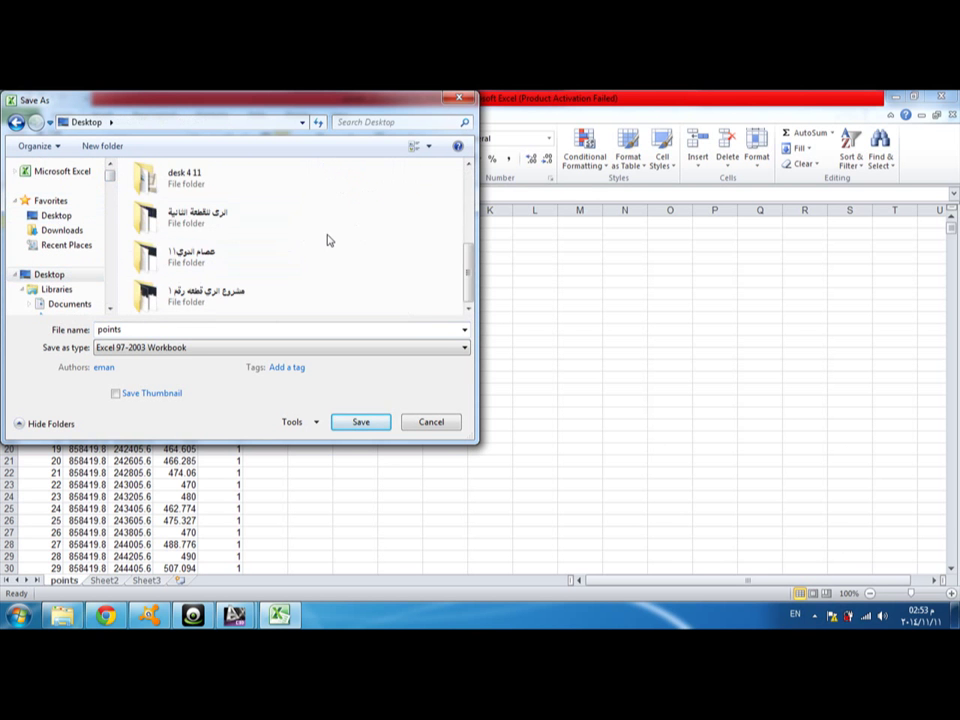
scroll(328, 240, "up", 3)
double_click(204, 227)
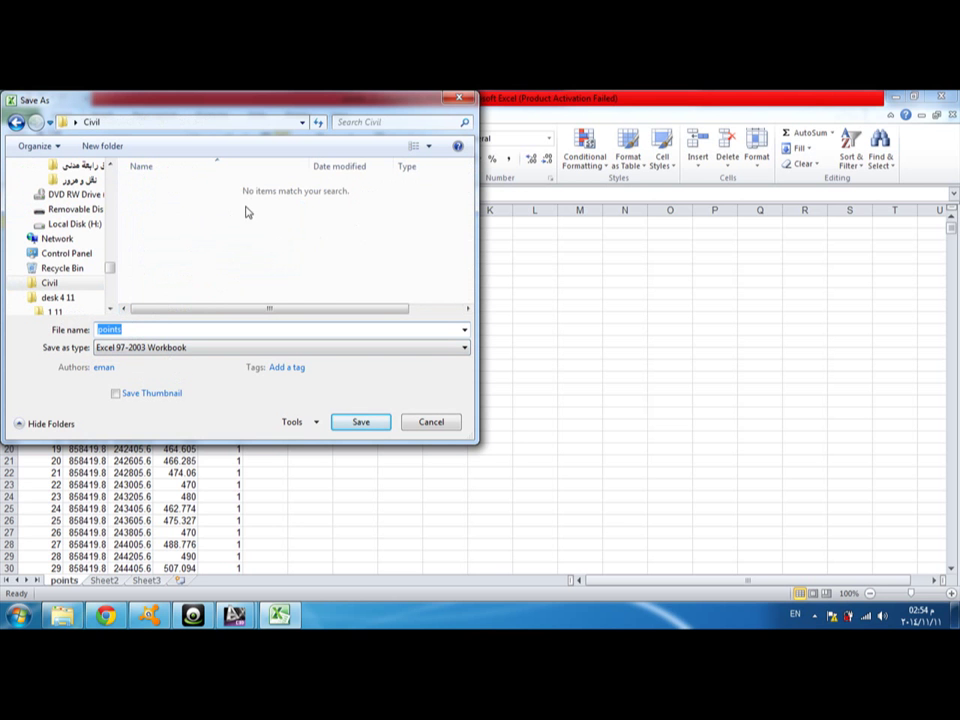
- Save the active sheet as points in Text (Tab delimited) format, accepting the format warnings
left_click(135, 331)
left_click(134, 350)
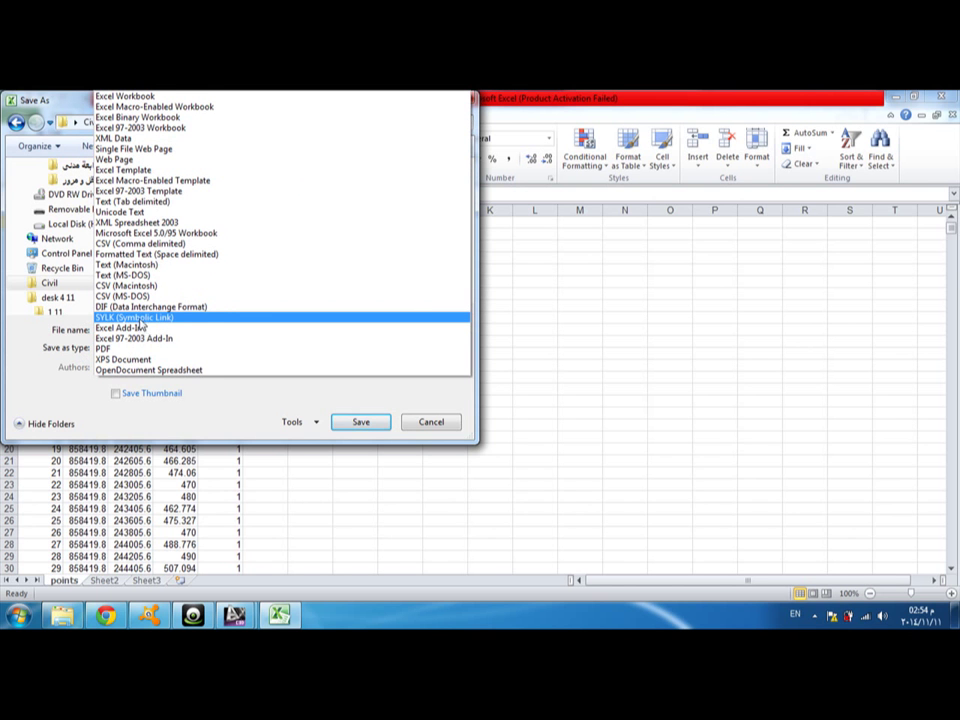
left_click(164, 203)
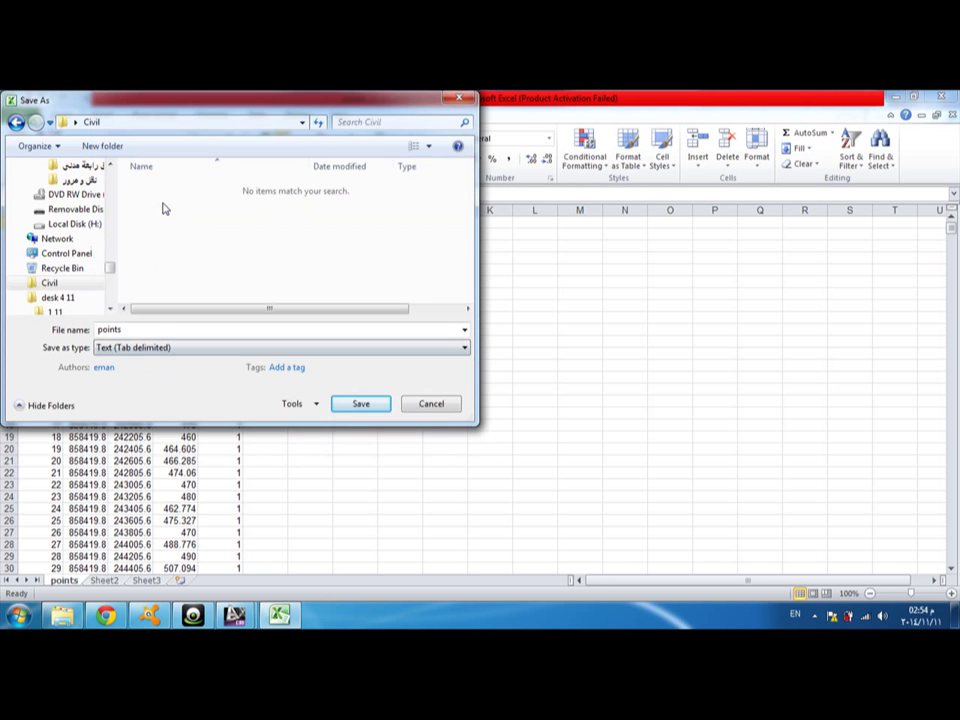
left_click(362, 404)
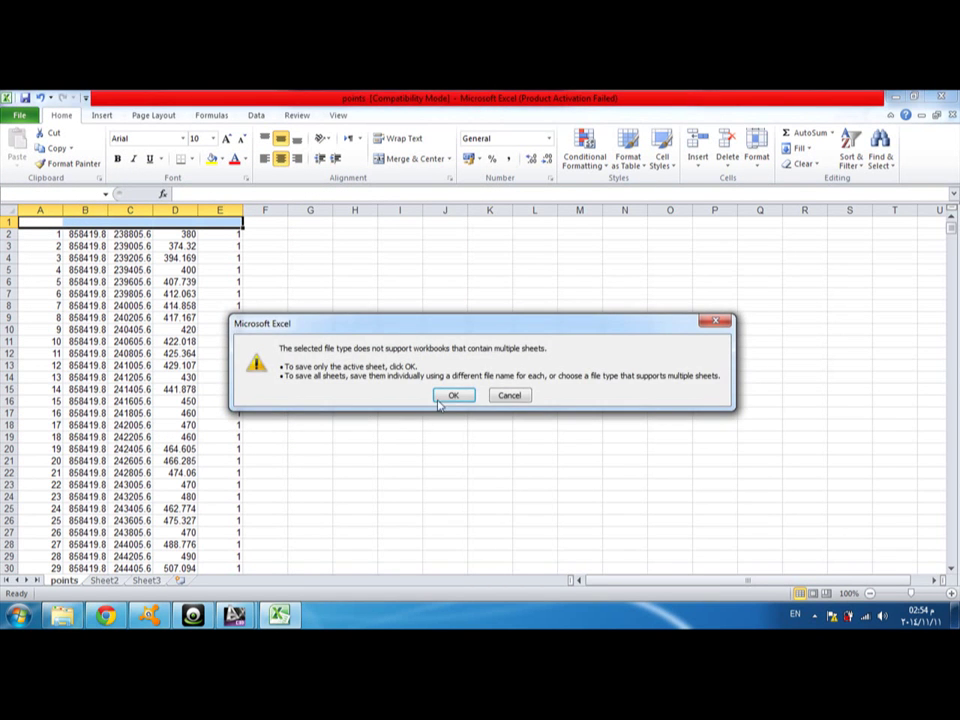
left_click(452, 395)
left_click(429, 398)
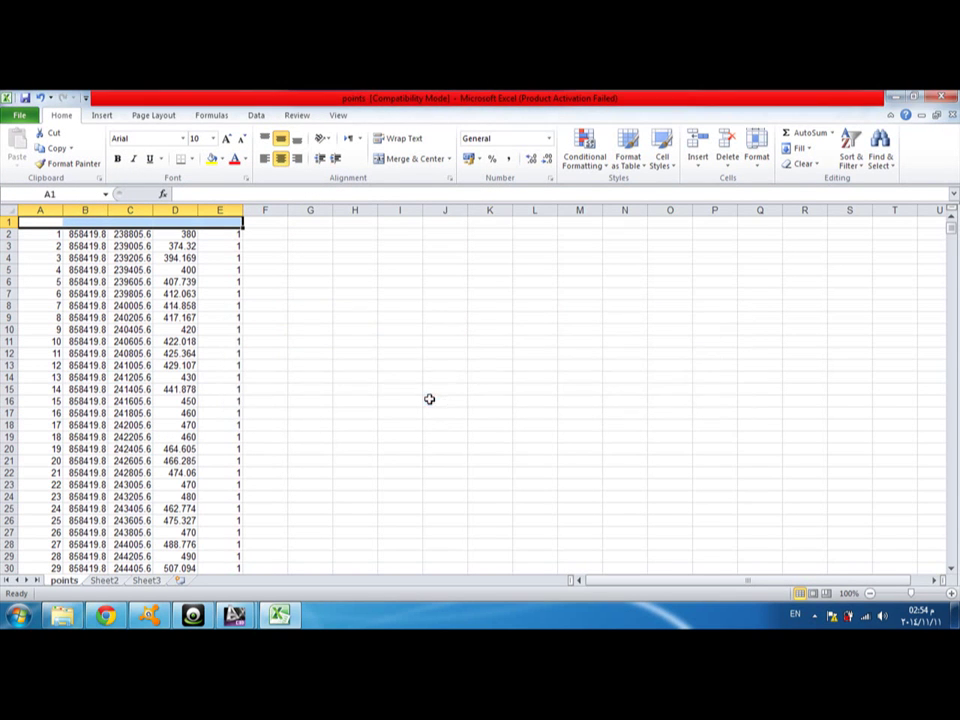
- Close the workbook without saving further changes and minimize the remaining windows to reach the desktop
left_click(940, 97)
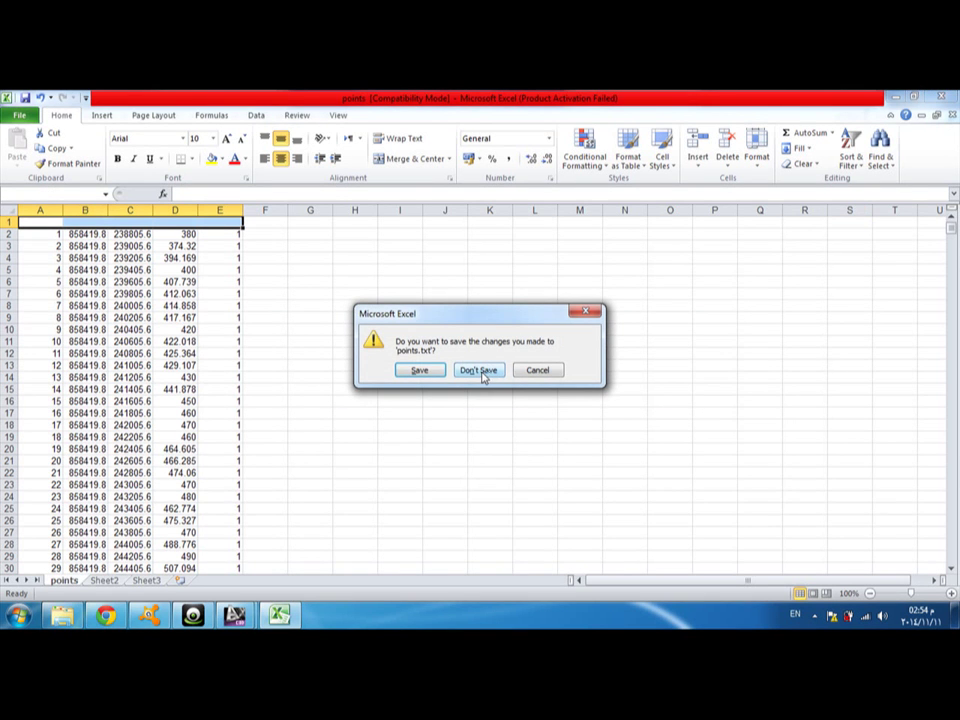
left_click(478, 370)
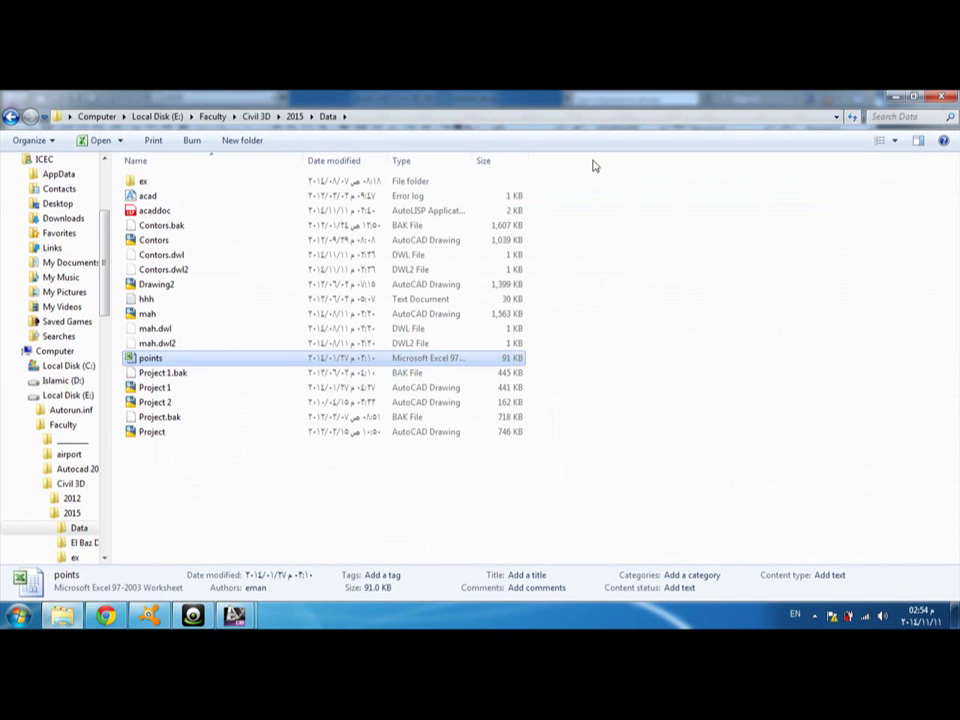
left_click(897, 98)
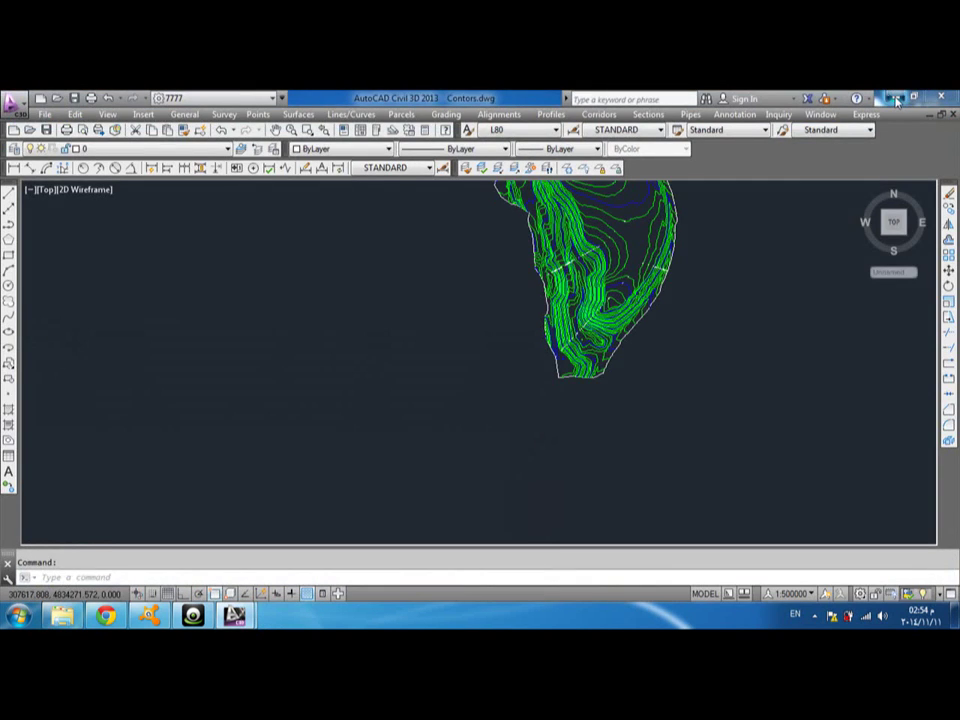
left_click(896, 97)
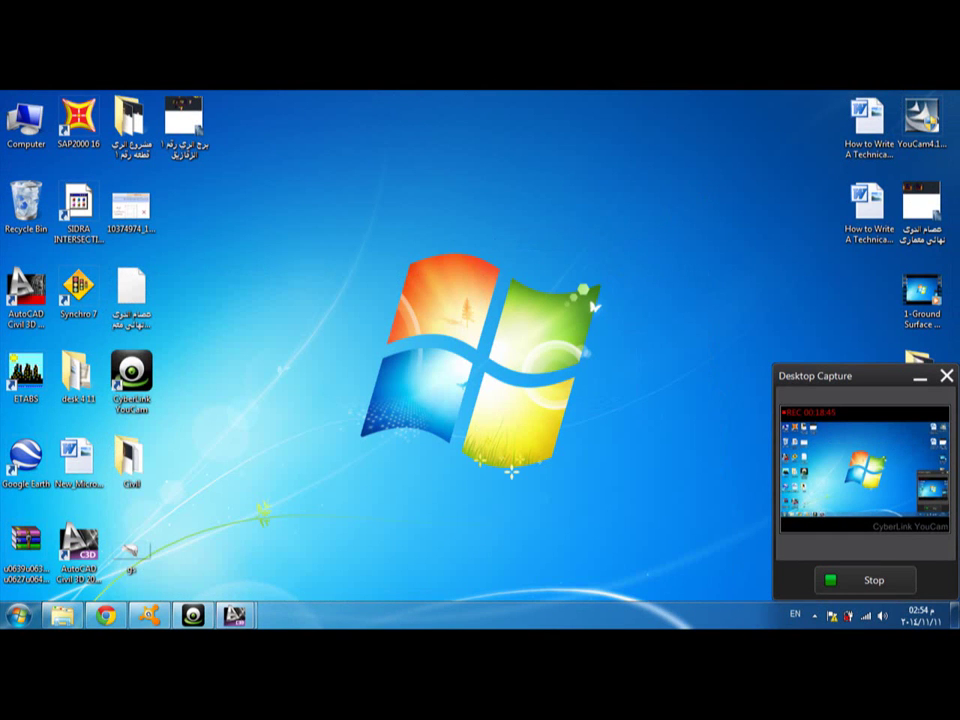
- Open the points text file from the desktop's Civil folder and maximize its window
double_click(130, 462)
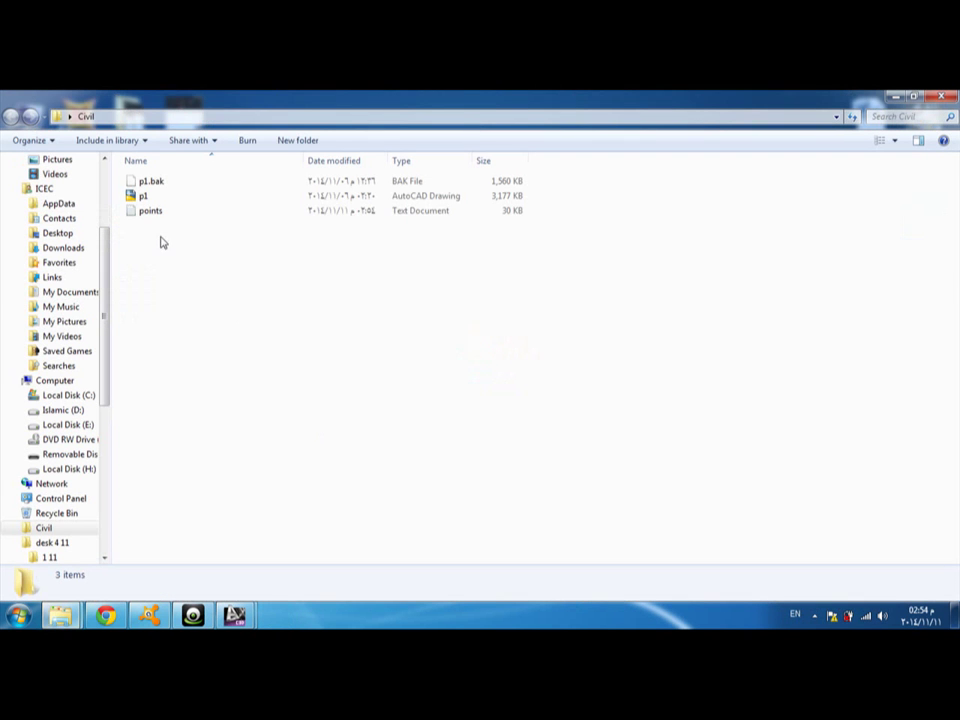
left_click(150, 211)
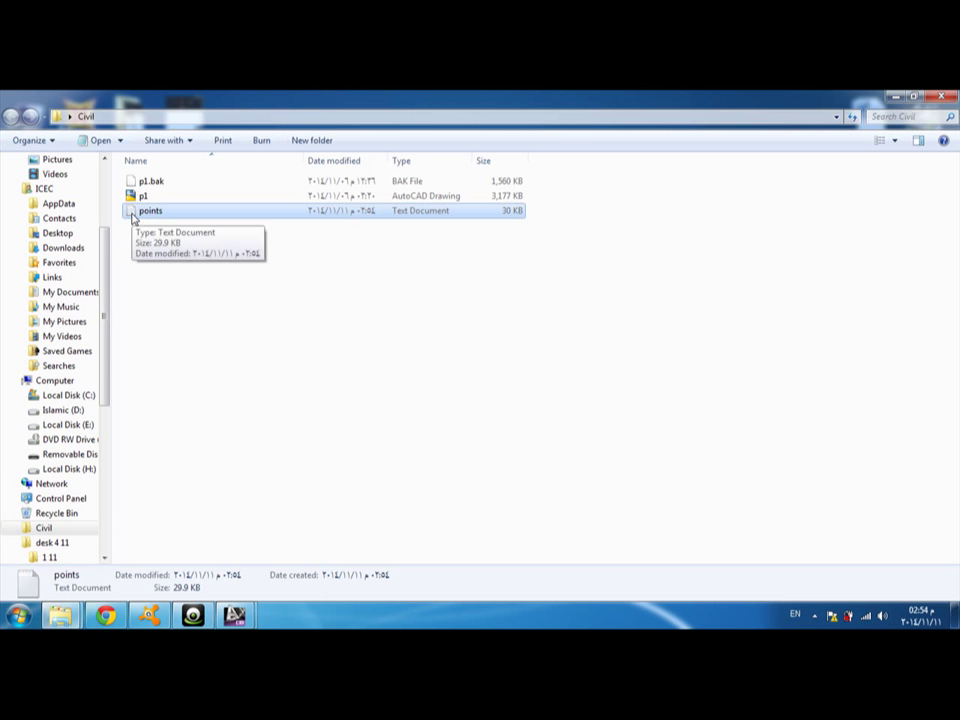
double_click(152, 211)
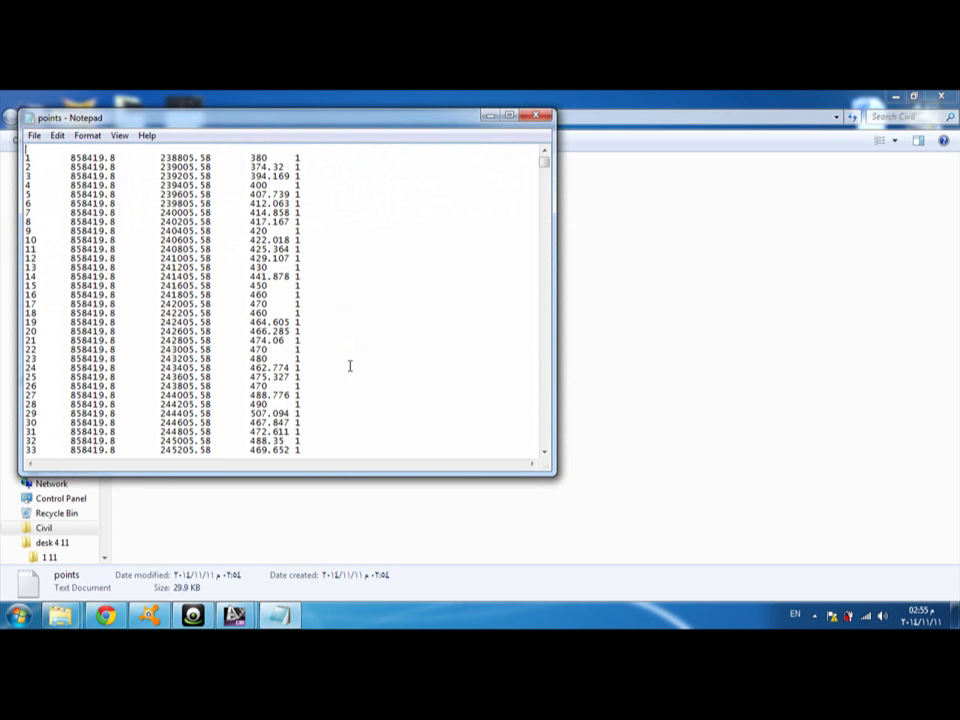
double_click(365, 121)
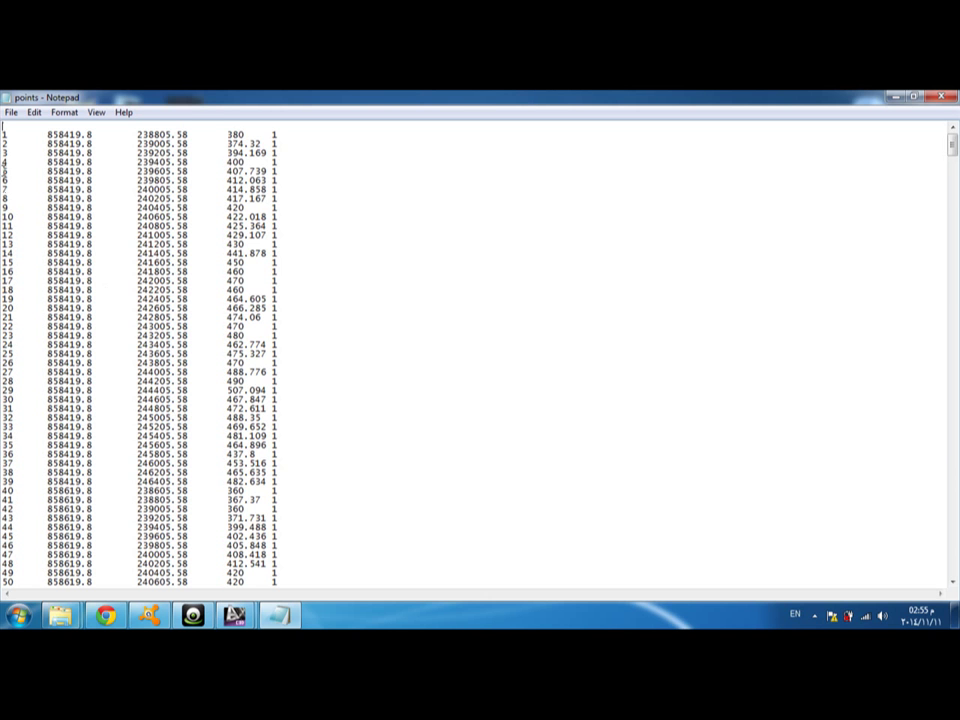
- Examine the spacing between the number, northing, easting, elevation and description columns in the first point row
left_click_drag(22, 134, 52, 134)
left_click_drag(92, 136, 123, 140)
left_click(204, 131)
key("shift+Home")
left_click_drag(243, 134, 272, 134)
left_click(183, 199)
- Delete the blank first line so that the text file starts with point 1
left_click(6, 133)
left_click_drag(6, 133, 296, 125)
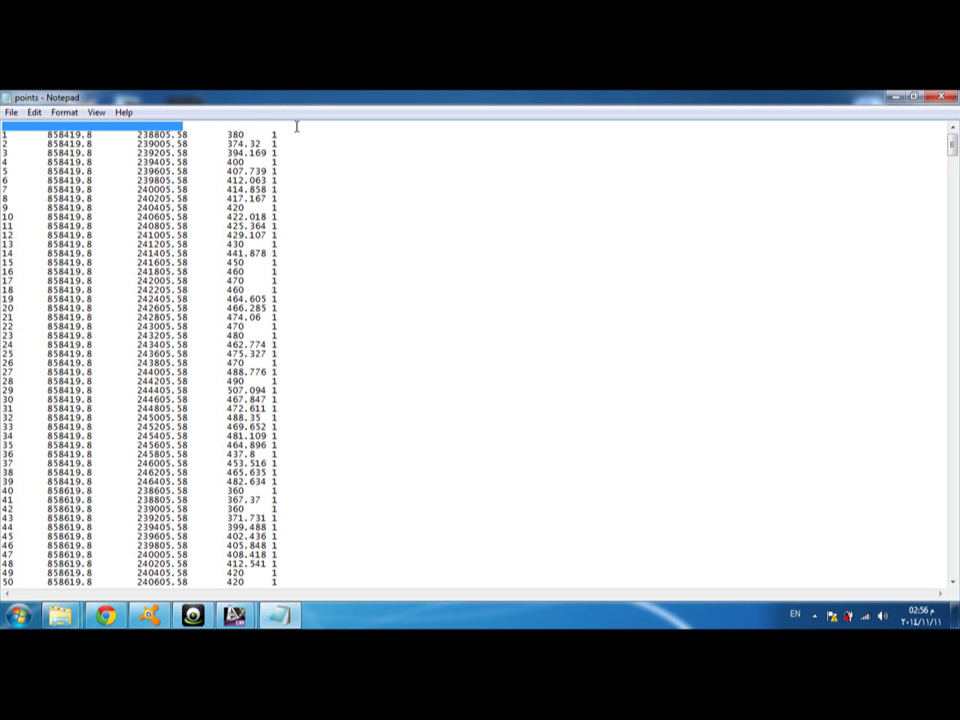
key("Delete")
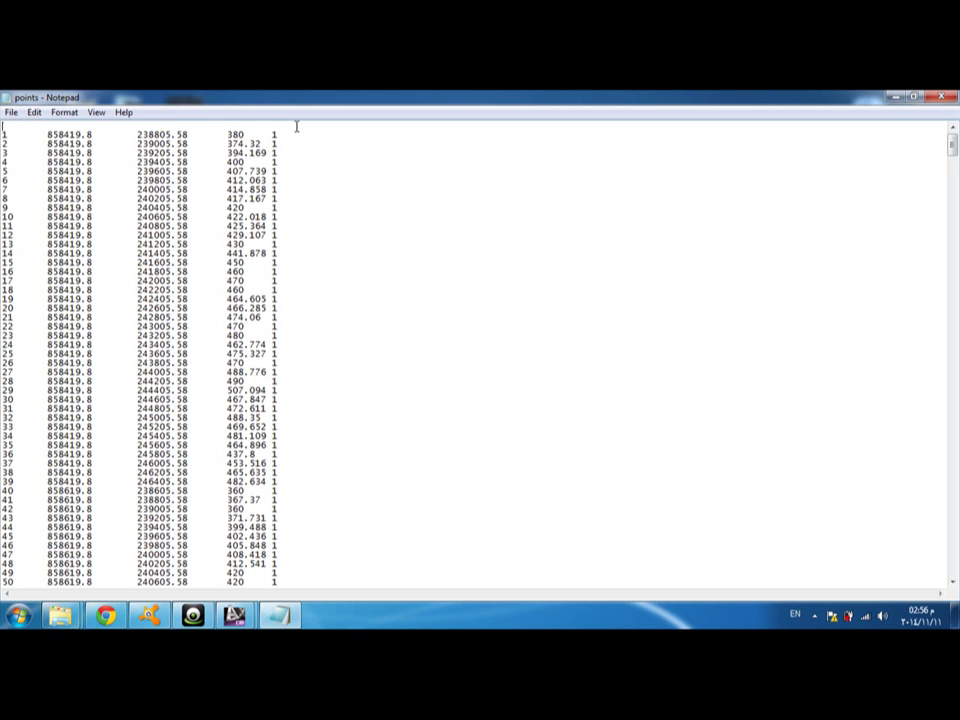
key("Delete")
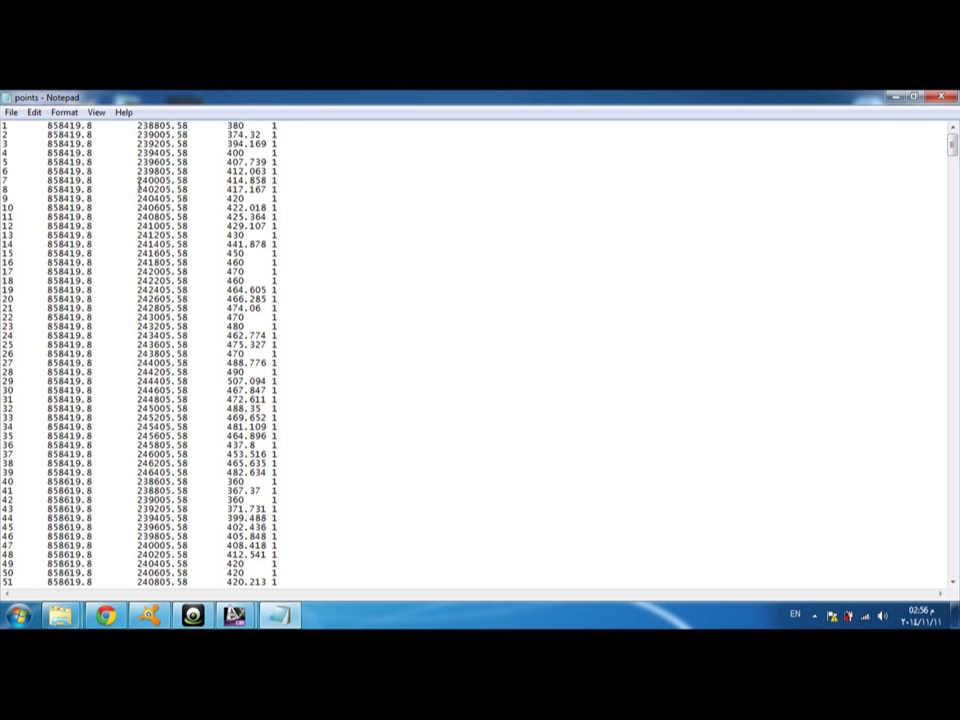
- Save the edited points text file and close it
left_click(11, 112)
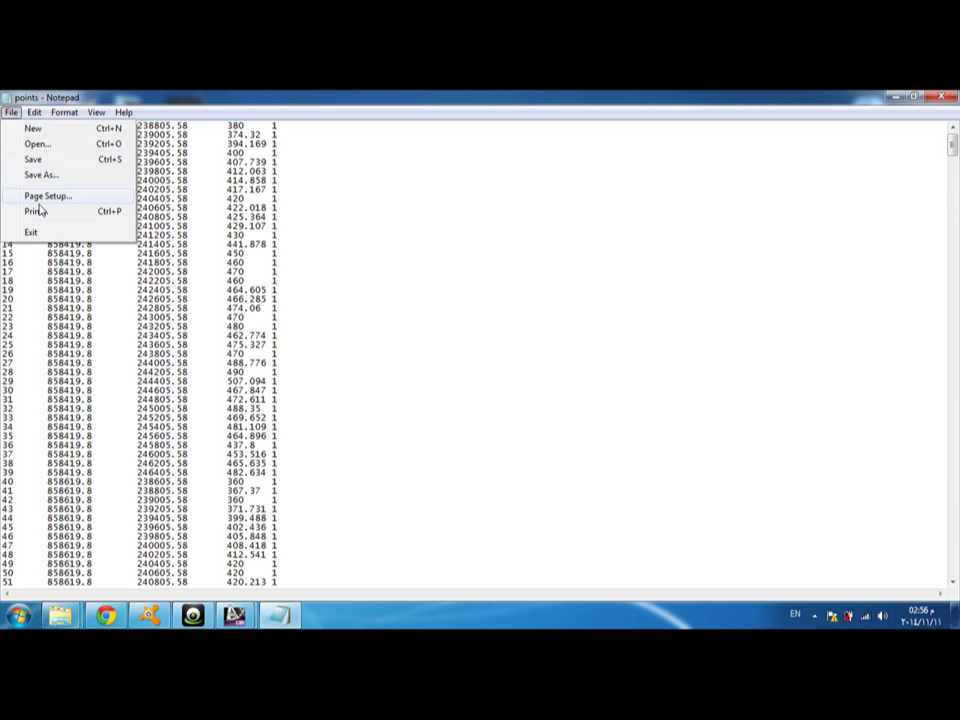
left_click(48, 160)
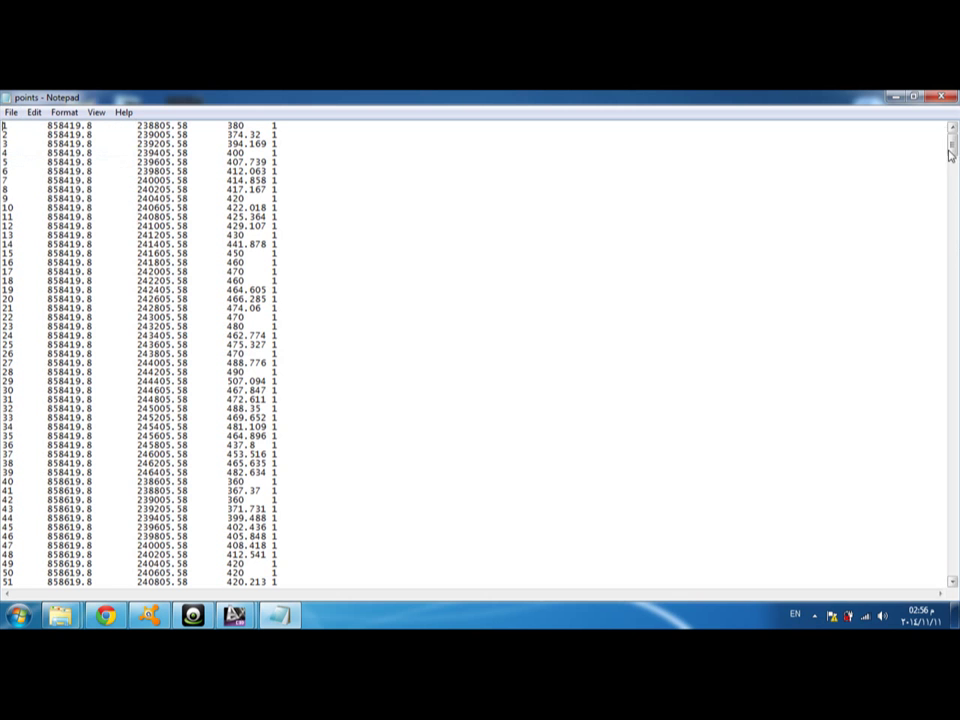
left_click(941, 98)
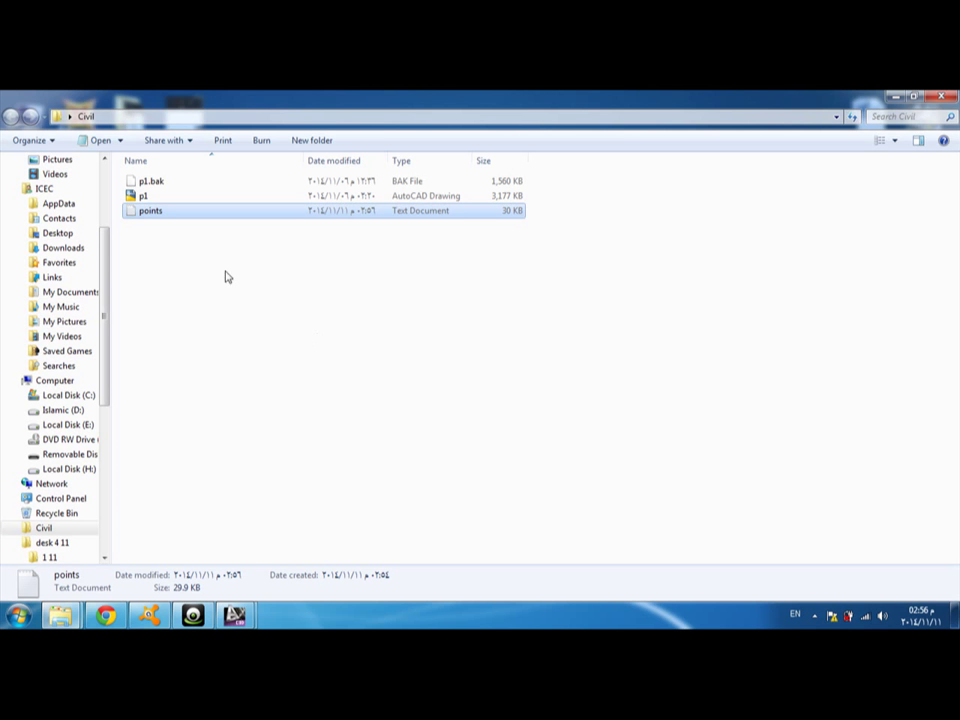
- Reopen the points text file, check its rows and close it again
double_click(180, 214)
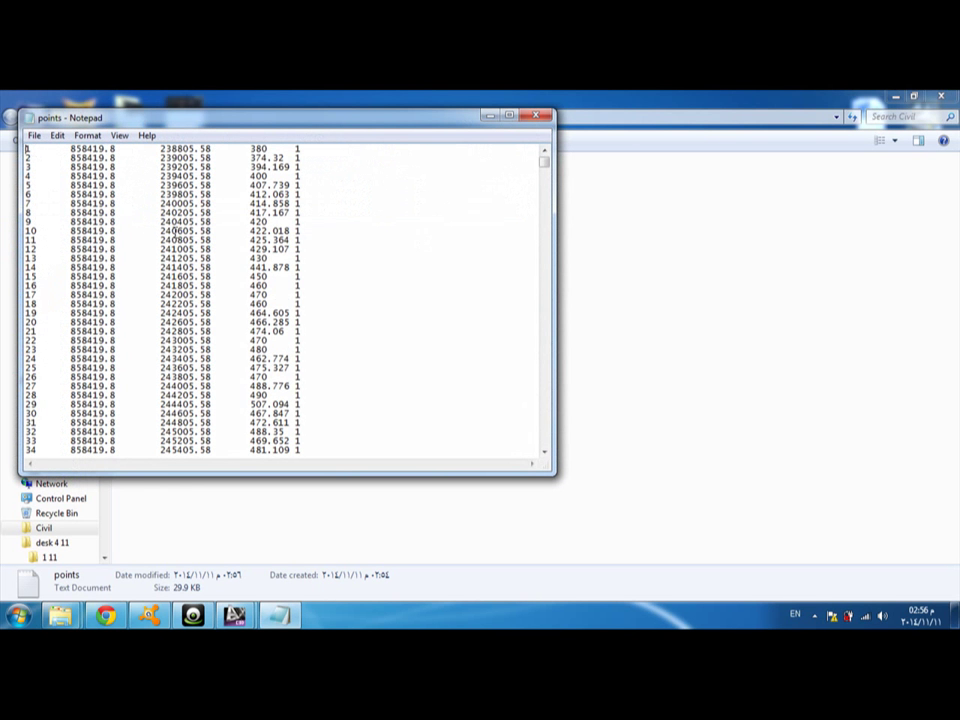
scroll(175, 232, "down", 20)
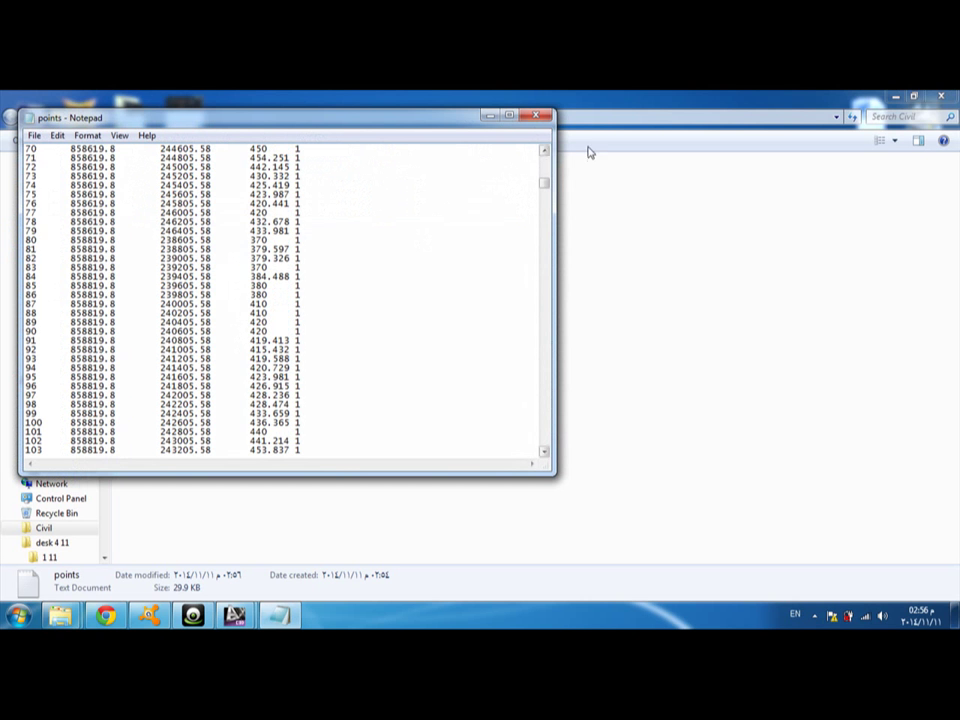
left_click(538, 115)
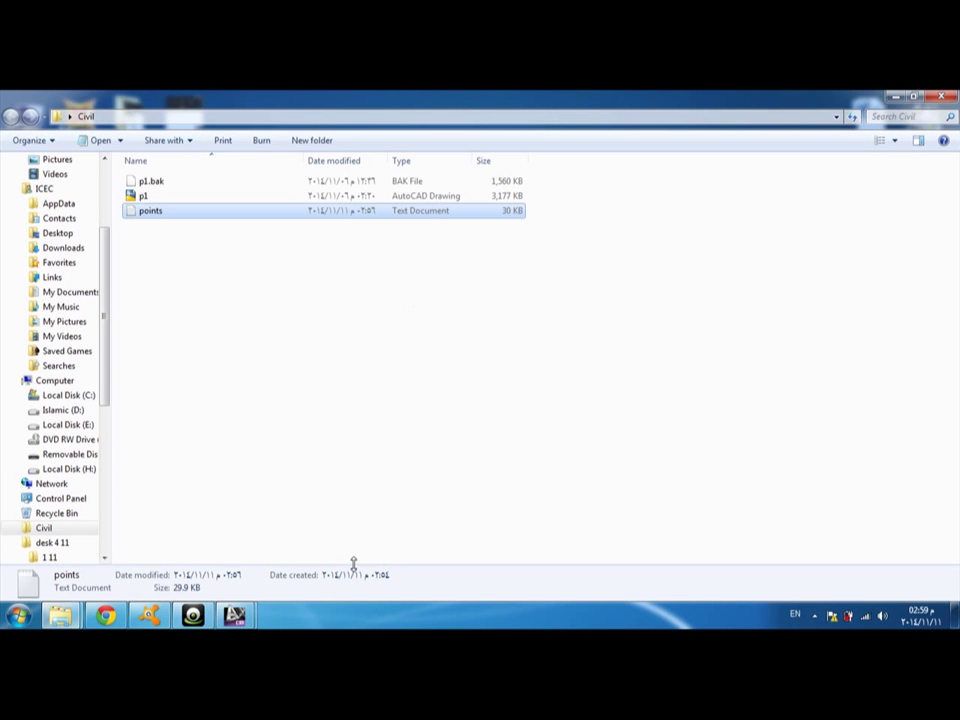
- Switch to AutoCAD Civil 3D with Drawing1.dwg and maximize its window
left_click(234, 615)
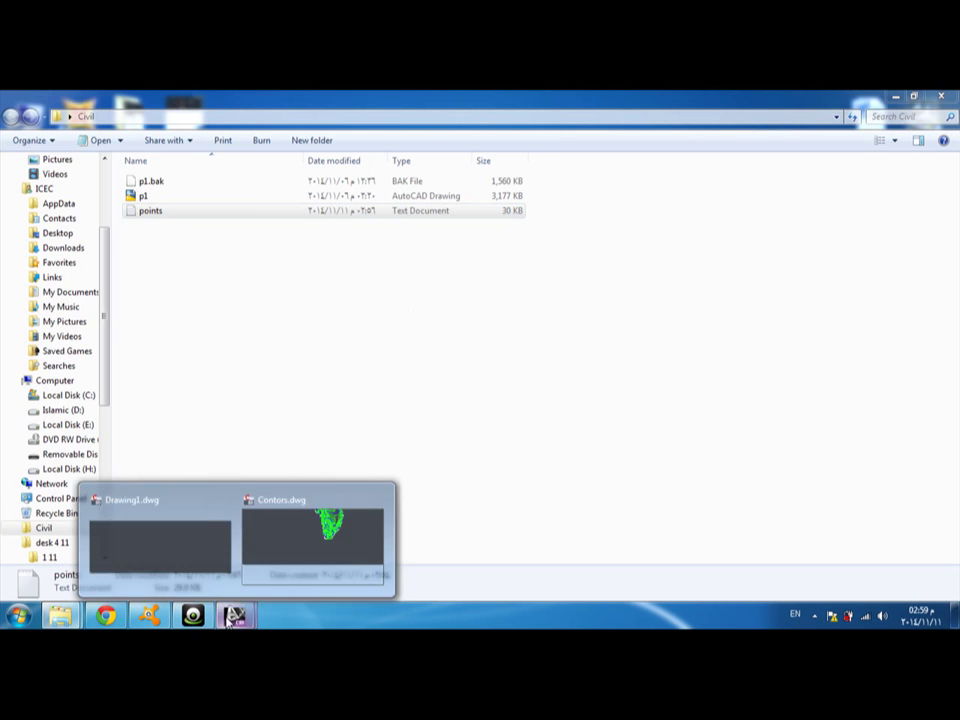
left_click(182, 558)
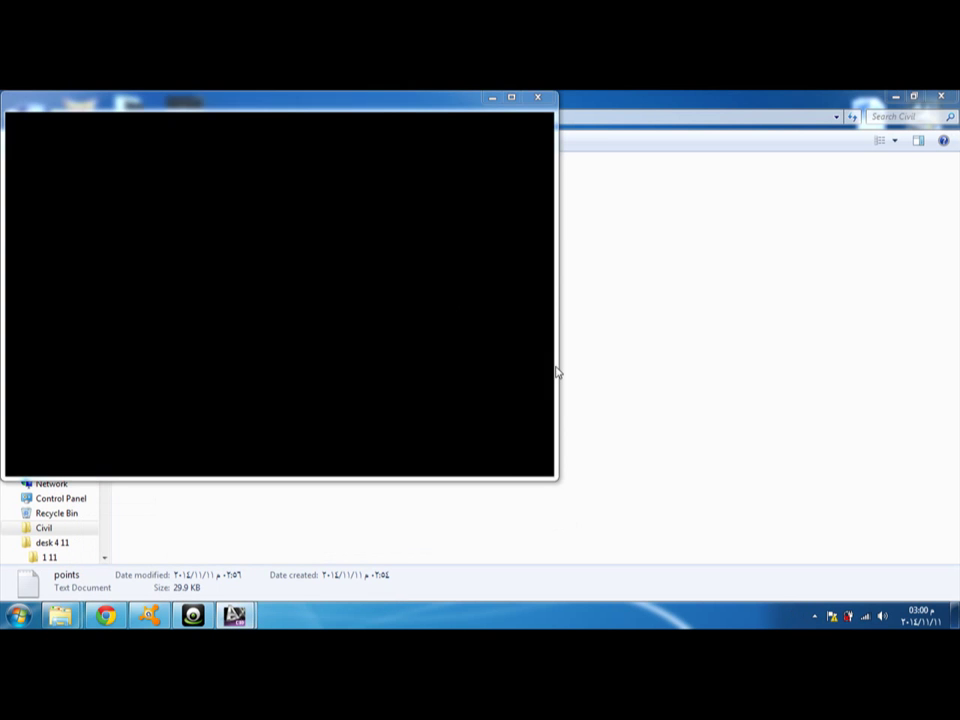
left_click(512, 99)
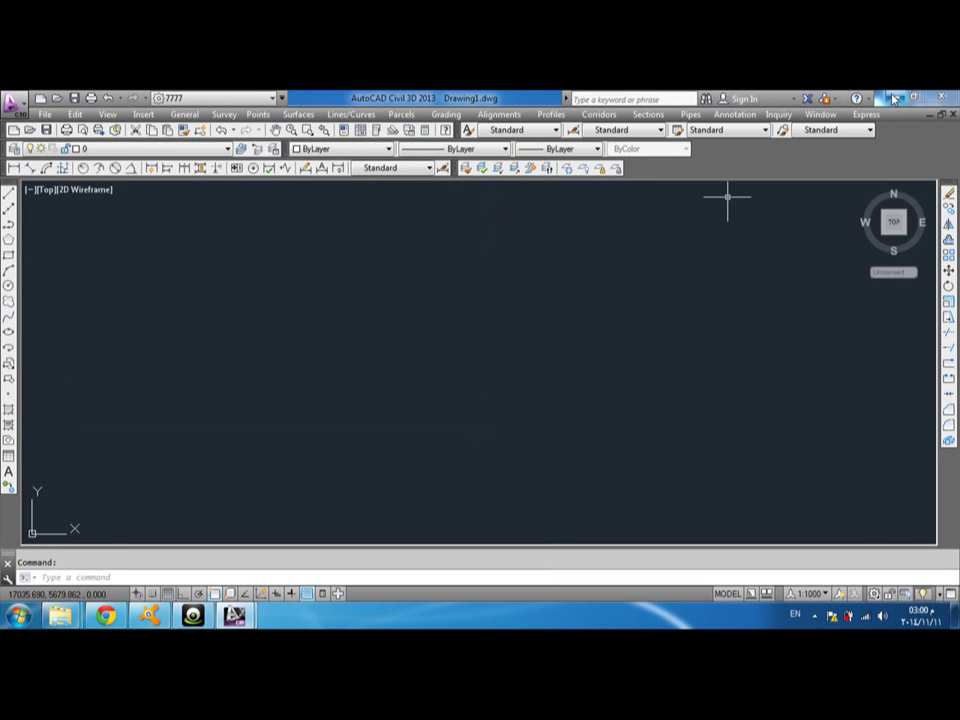
left_click(461, 450)
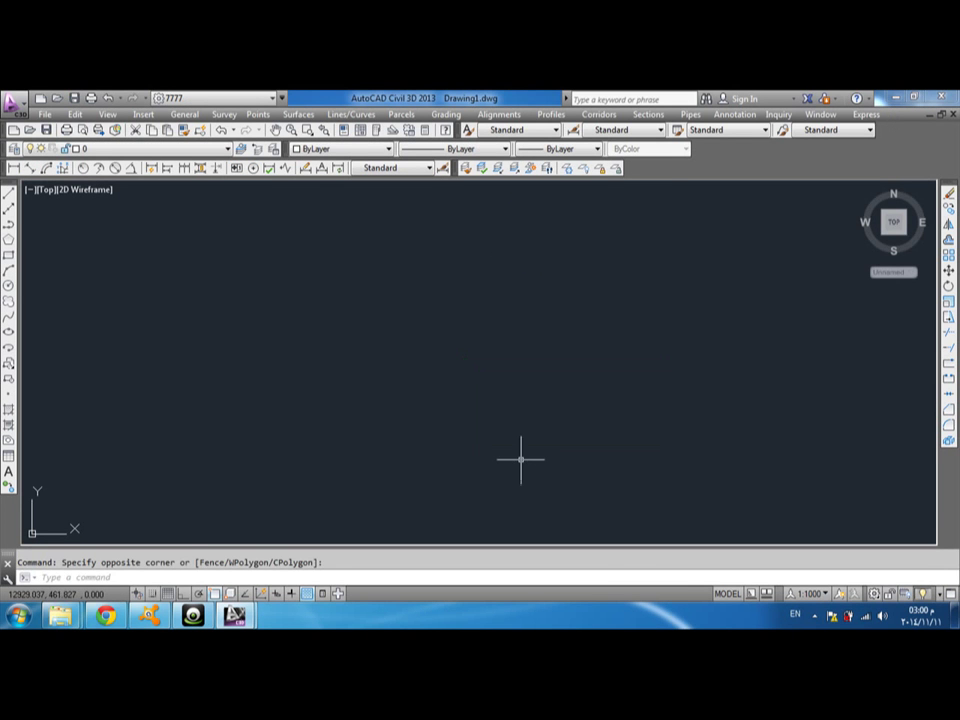
left_click(580, 252)
left_click(345, 392)
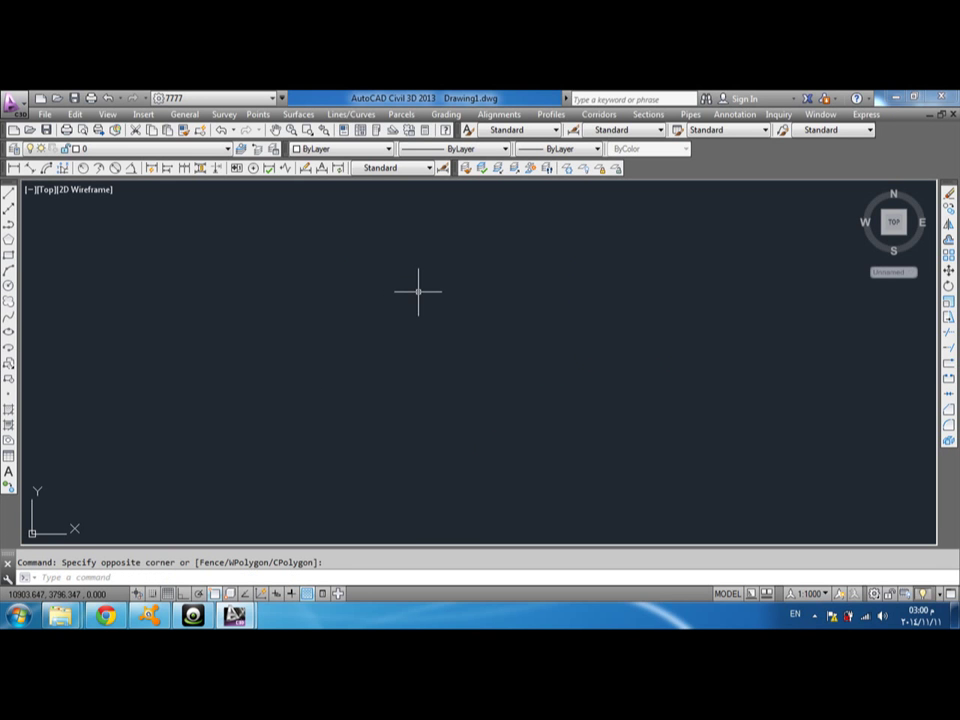
- Create a new drawing from the _AutoCAD Civil 3D (Metric) NCS template
left_click(13, 102)
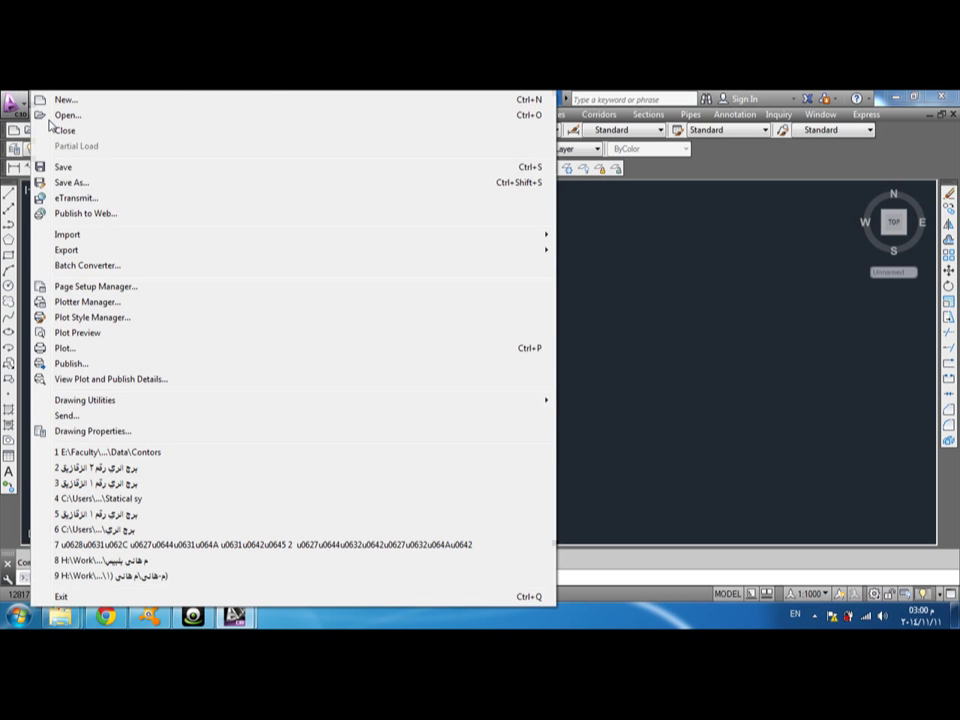
left_click(130, 112)
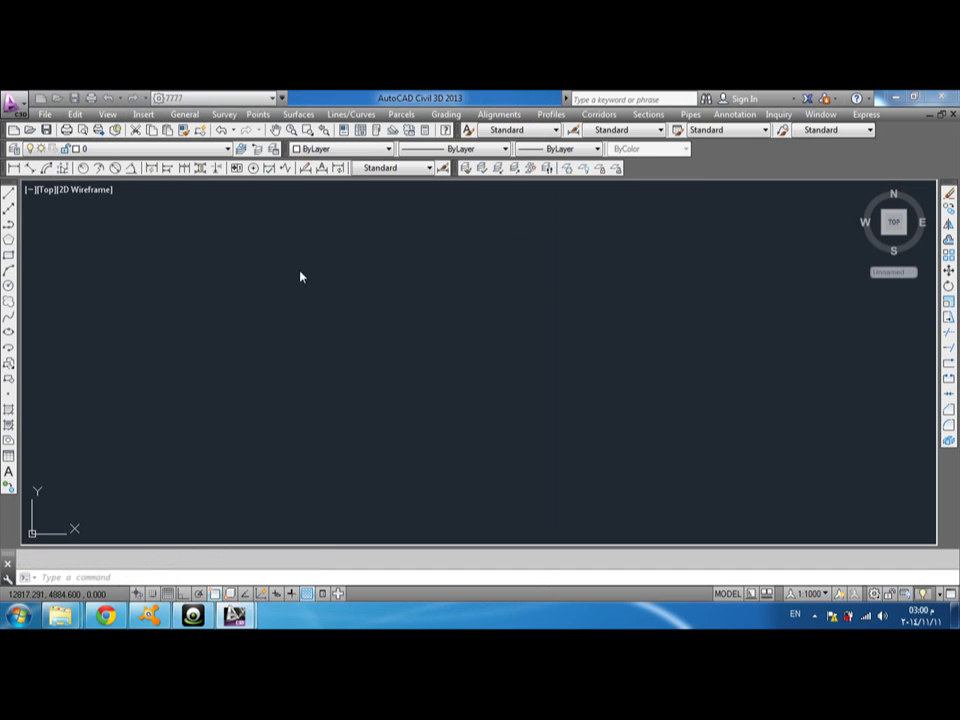
left_click(448, 305)
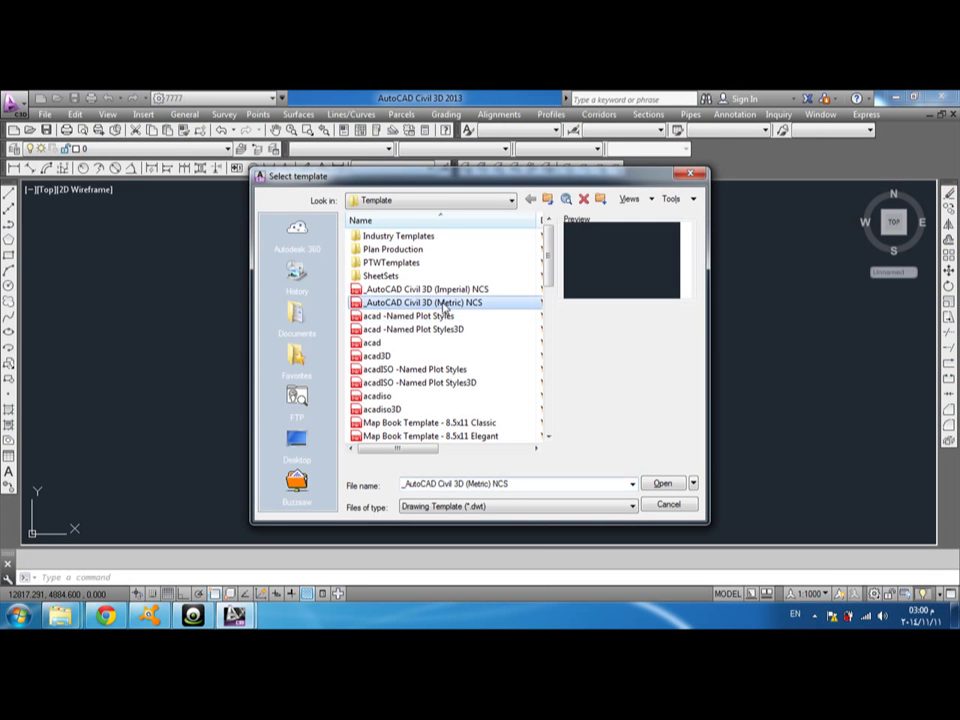
left_click(663, 485)
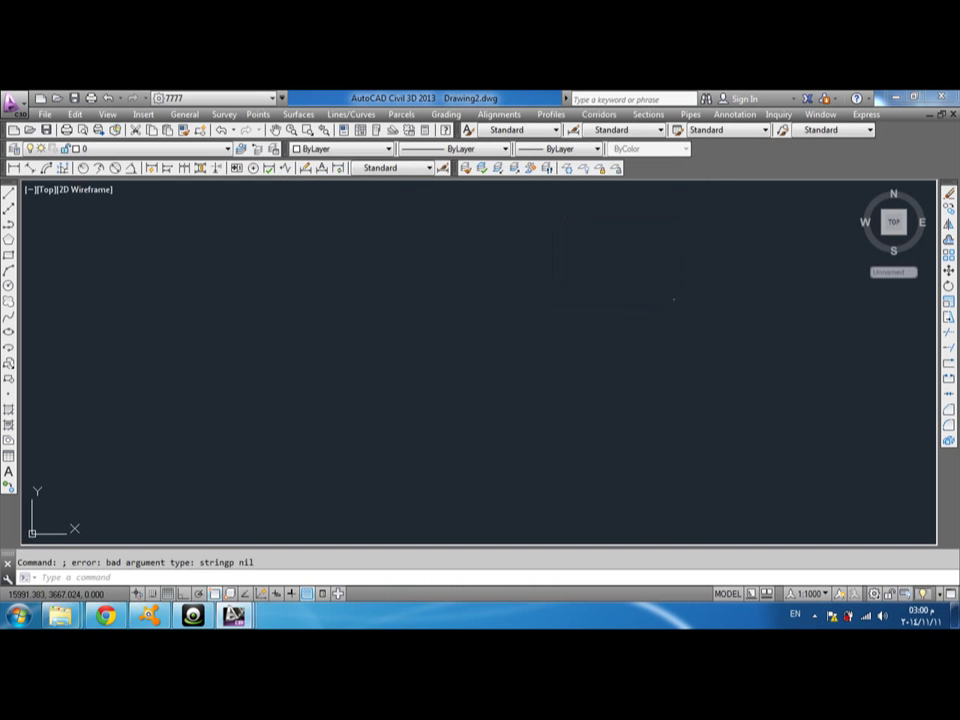
- Save the new drawing as p2 in the desktop's Civil folder, in AutoCAD 2000/LT2000 Drawing format
left_click(375, 437)
key("ctrl+s")
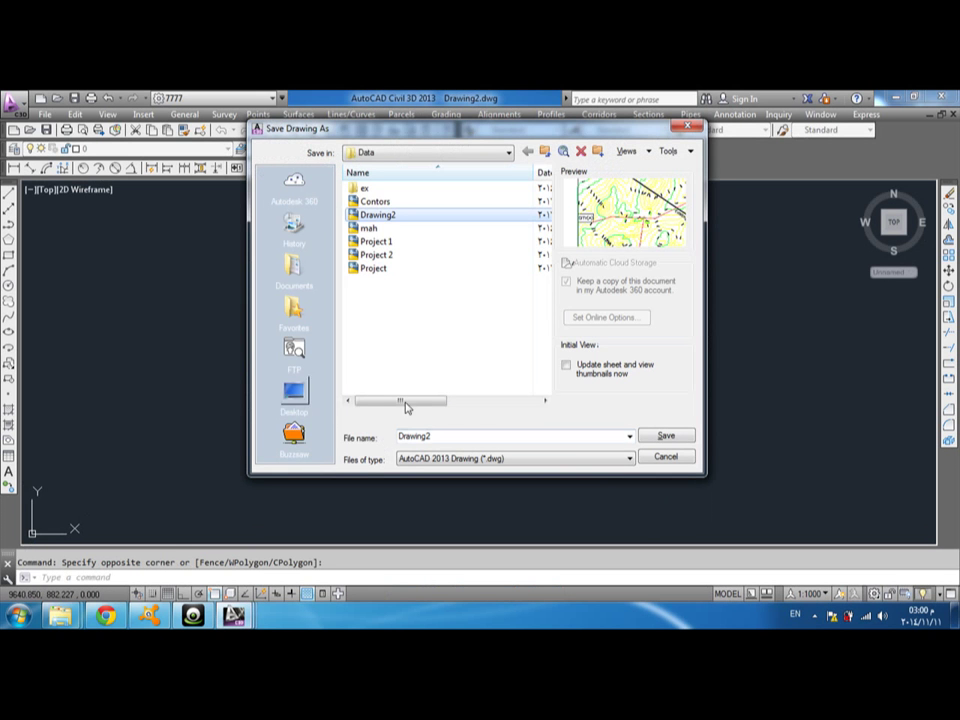
left_click(330, 387)
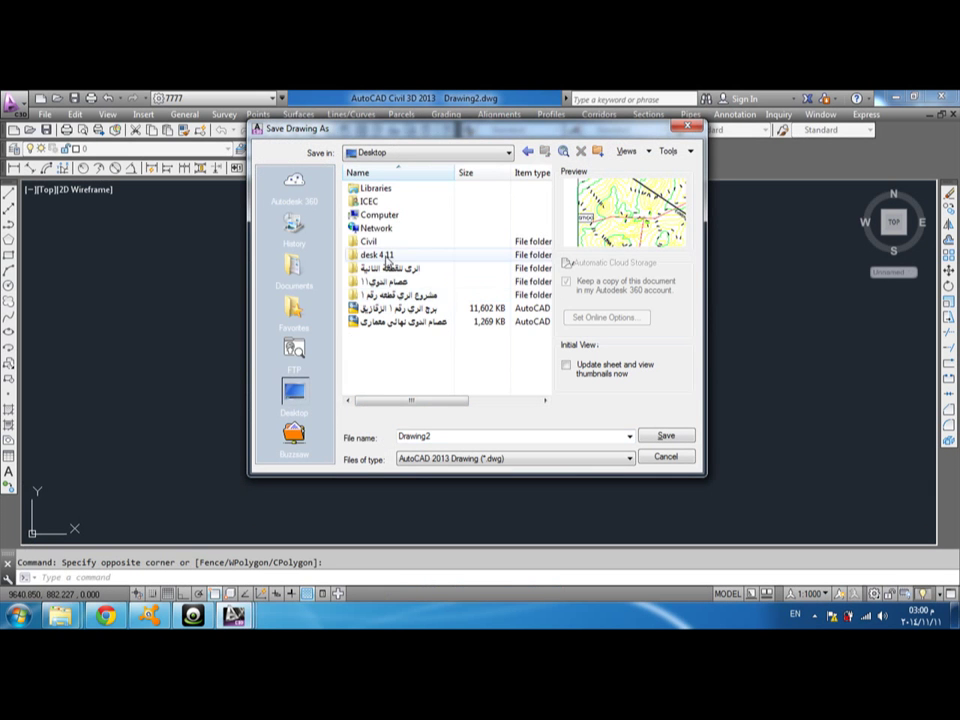
double_click(366, 242)
double_click(436, 434)
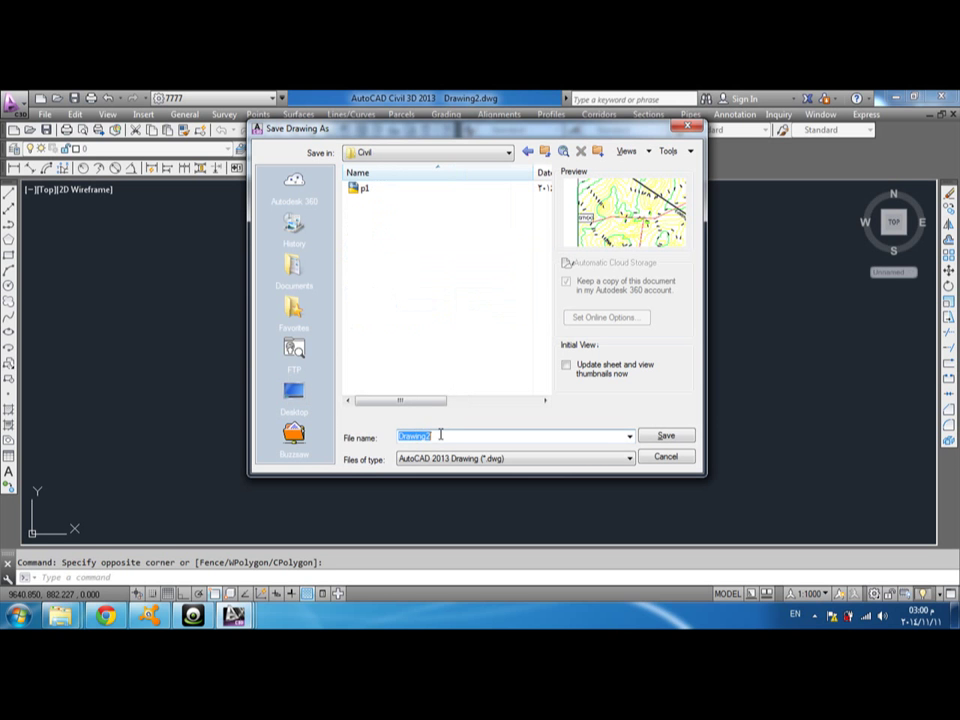
type("p2")
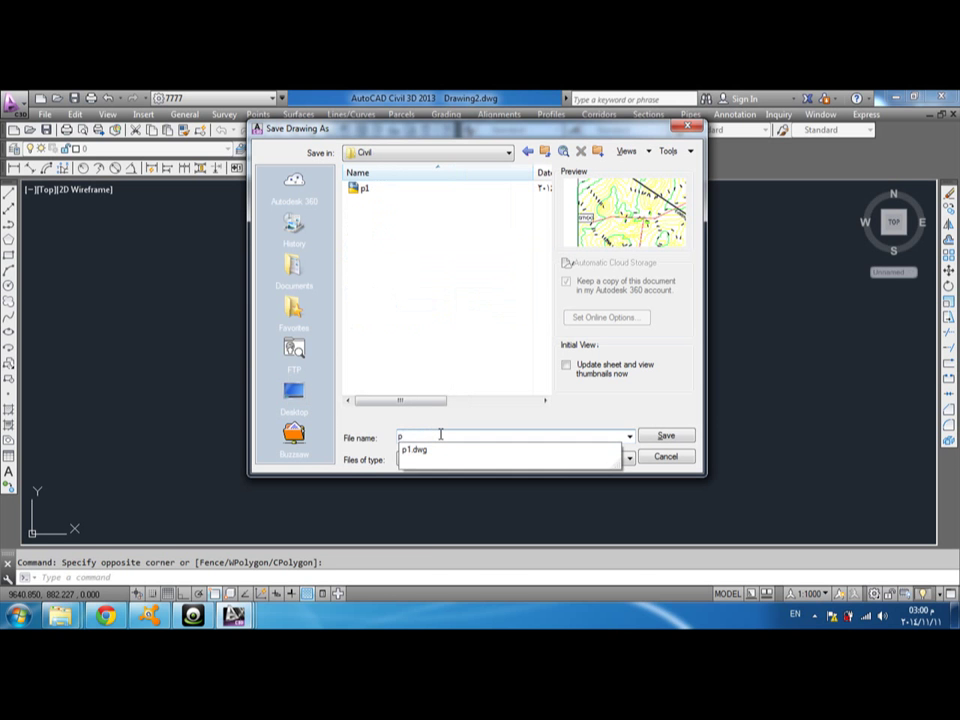
left_click(515, 458)
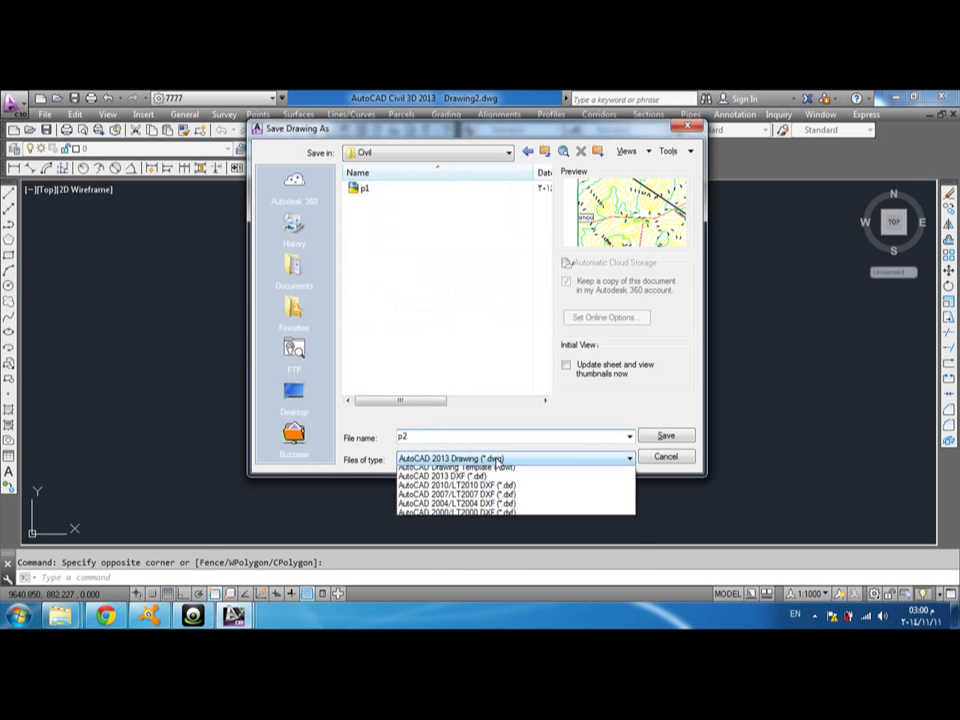
left_click(494, 507)
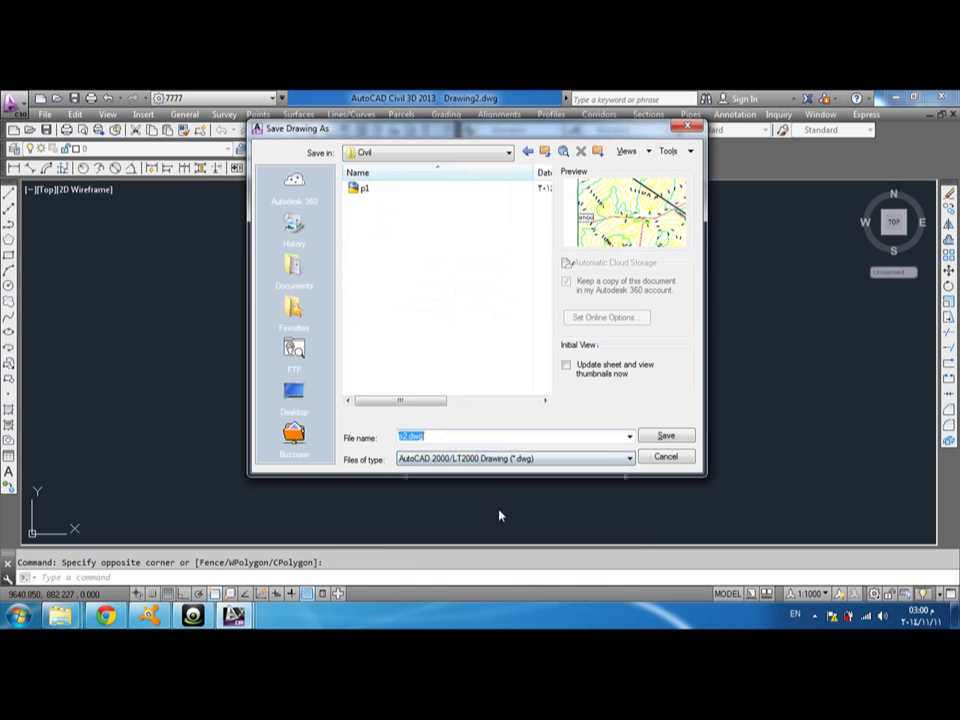
left_click(662, 437)
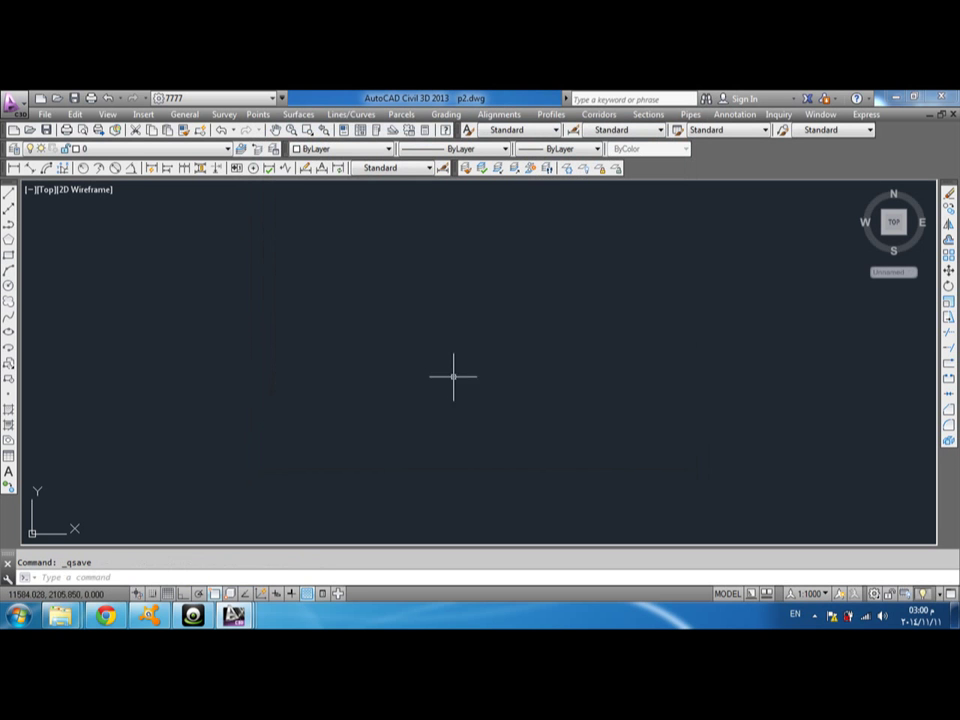
left_click(598, 361)
left_click(365, 441)
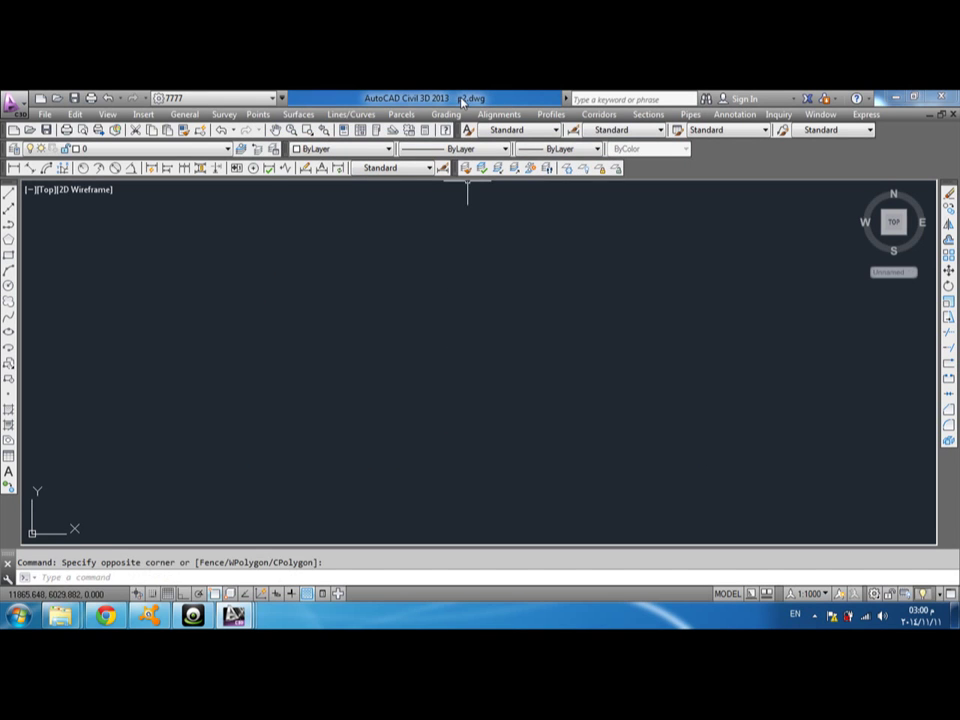
left_click(540, 315)
left_click(413, 395)
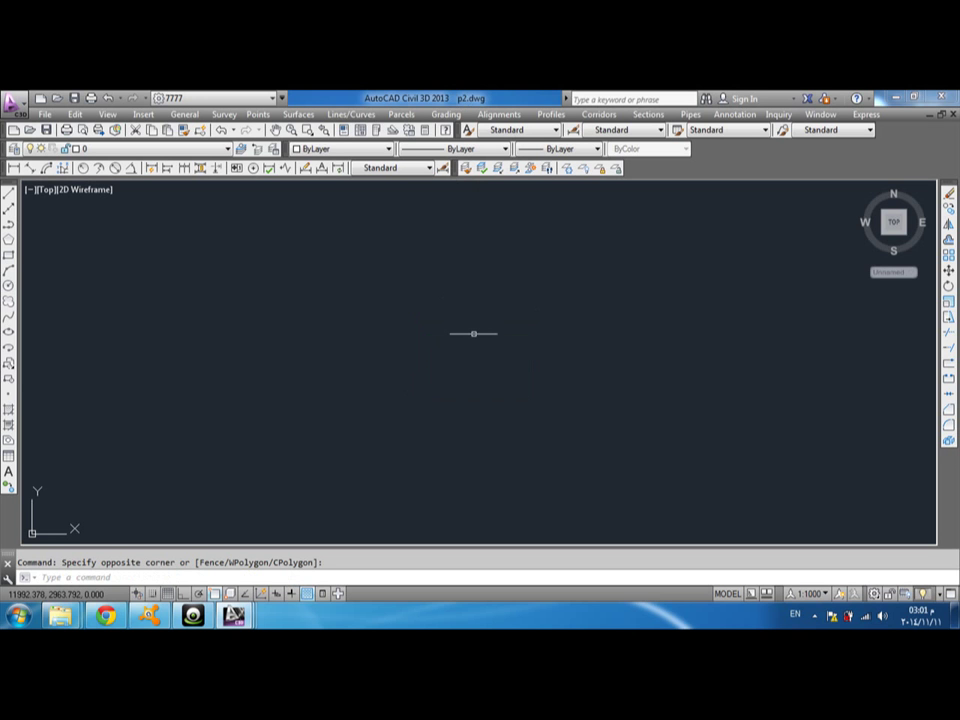
left_click(512, 311)
left_click(333, 375)
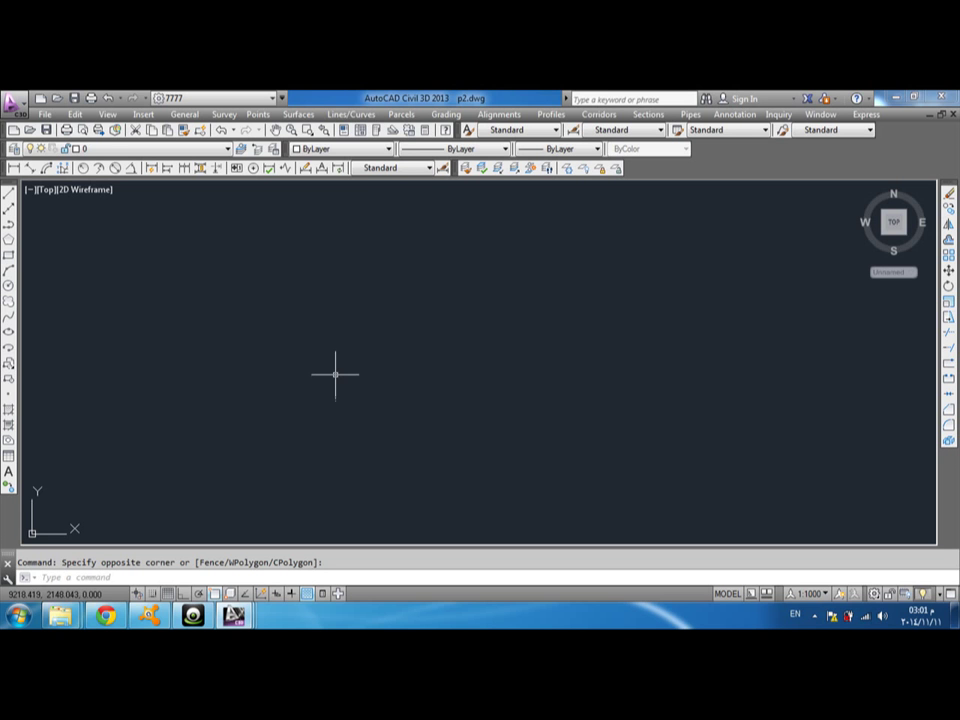
- Start creating a TIN surface and name it gs
left_click(308, 115)
left_click(322, 131)
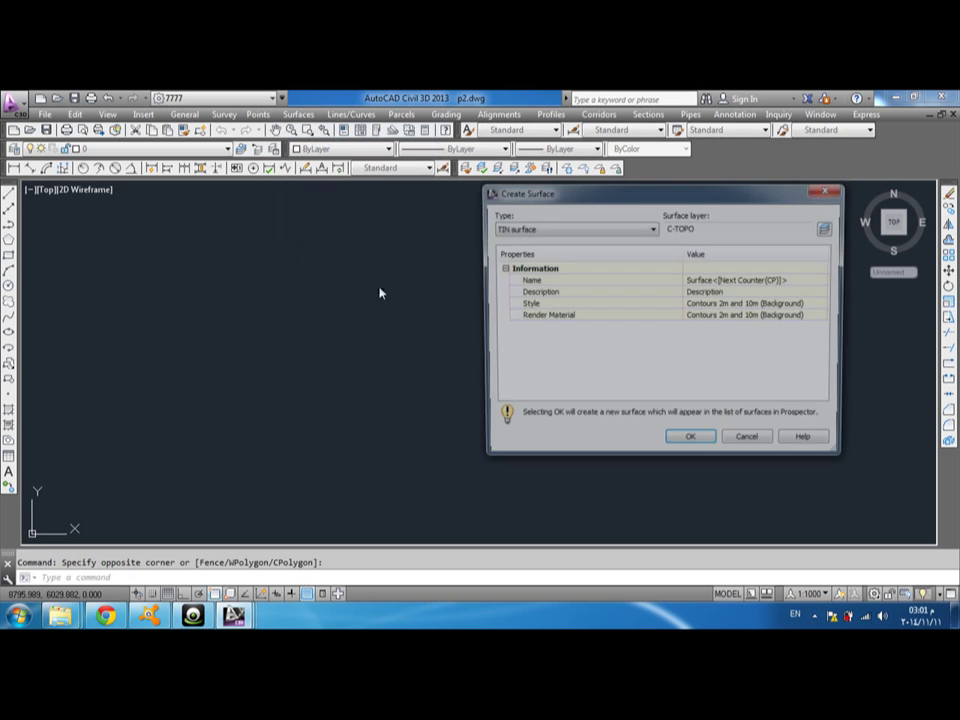
left_click(798, 280)
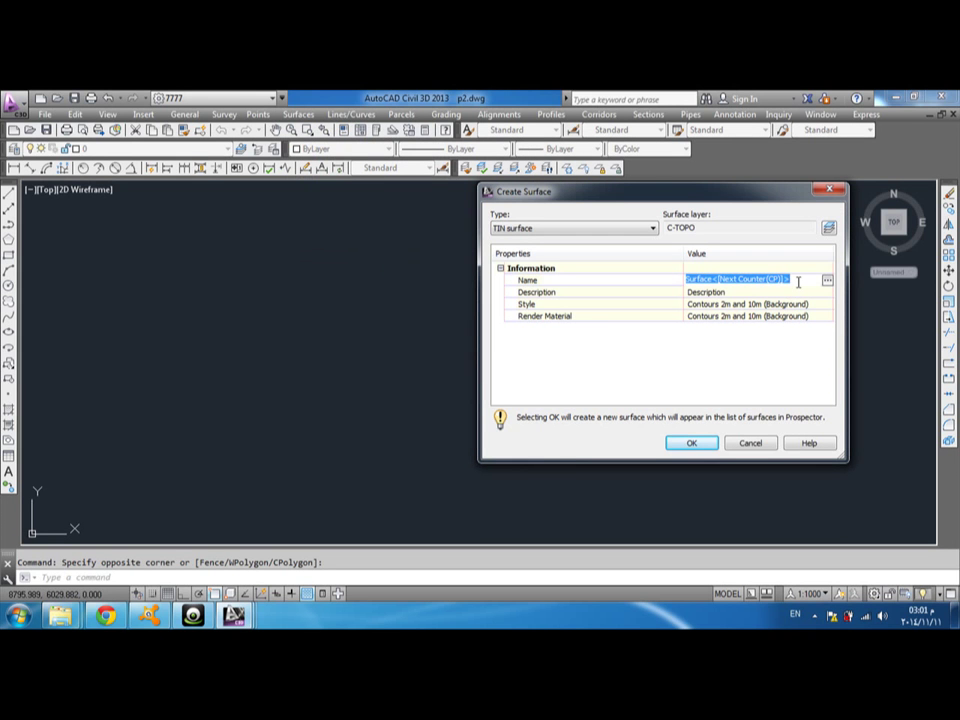
type("gs")
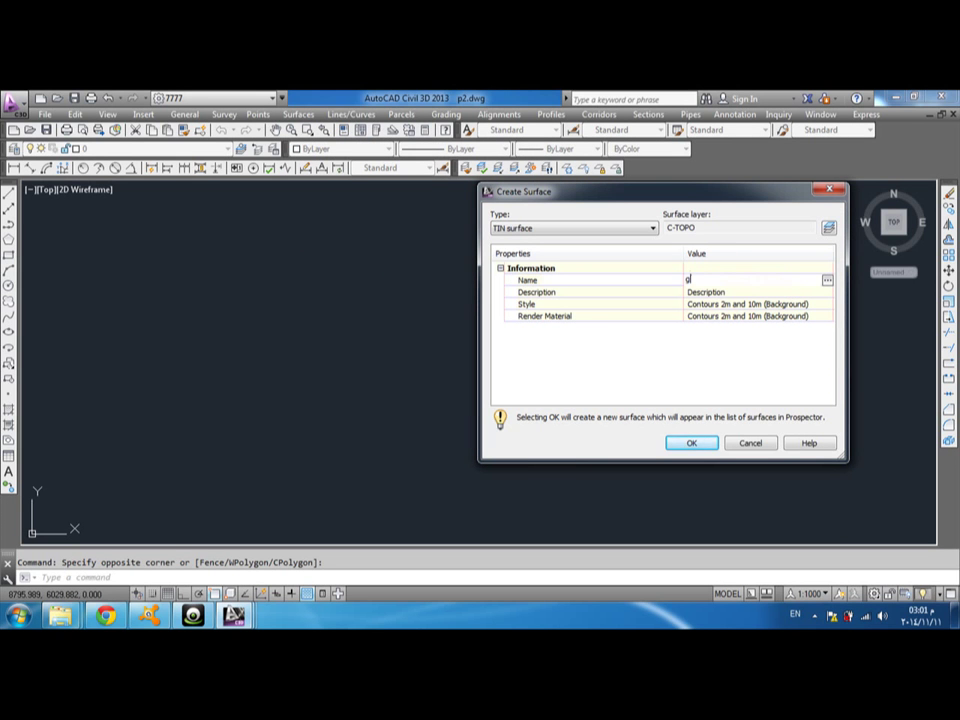